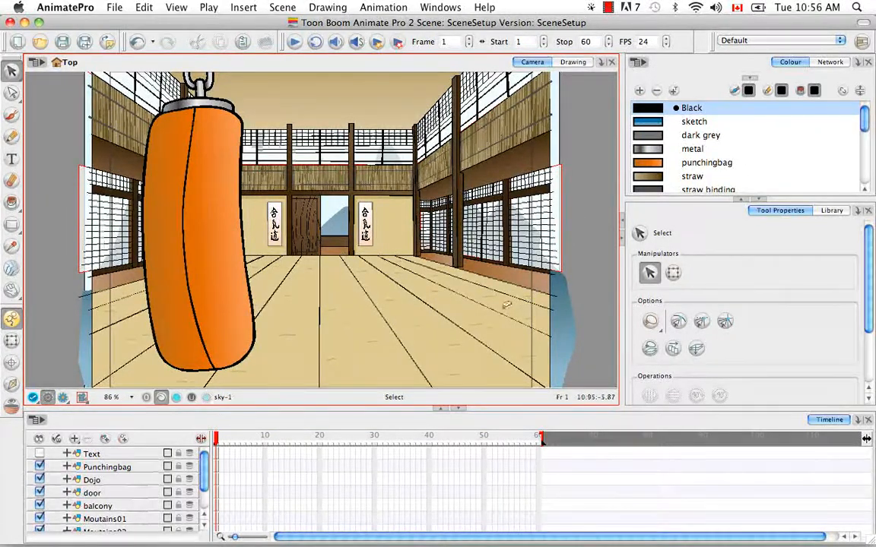
# Hide and reshow the Punchingbag, Dojo, door and balcony layers one by one to see each layer's artwork.
pyautogui.click(40, 466)
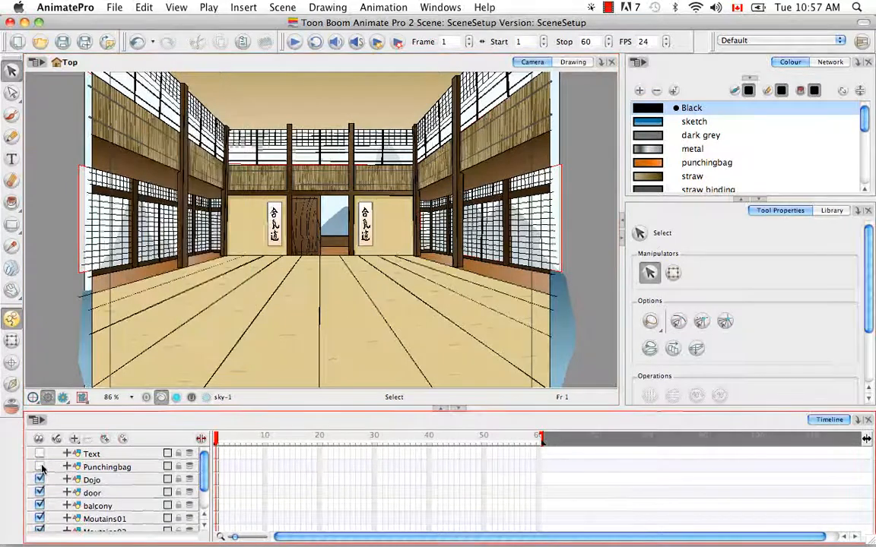
pyautogui.click(39, 467)
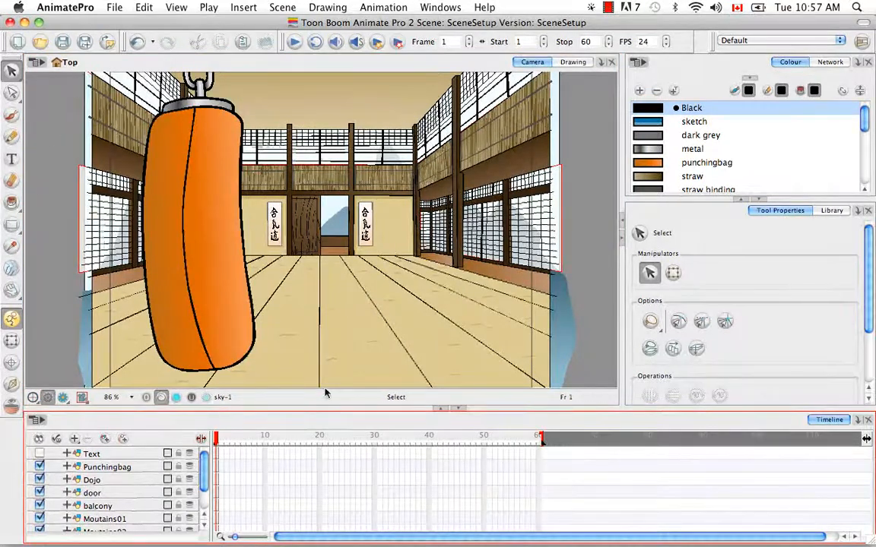
pyautogui.click(40, 479)
pyautogui.click(39, 479)
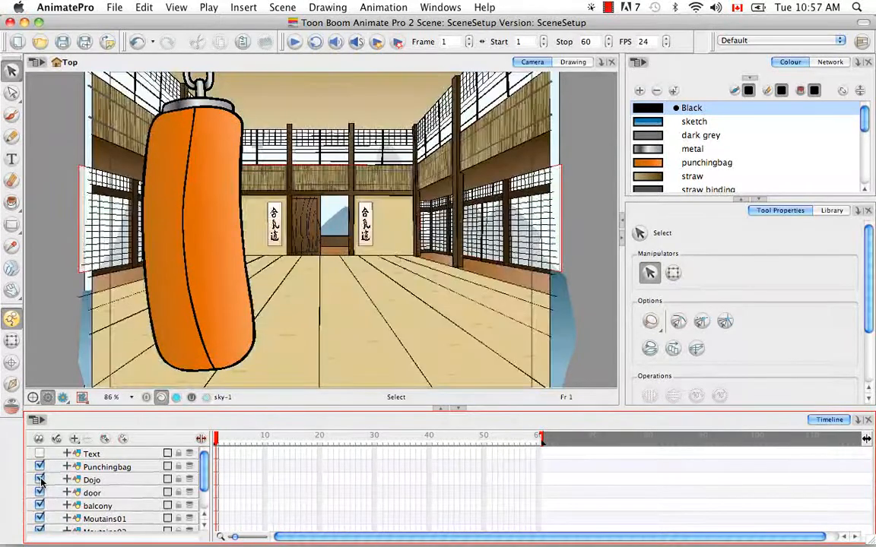
pyautogui.click(41, 493)
pyautogui.click(41, 492)
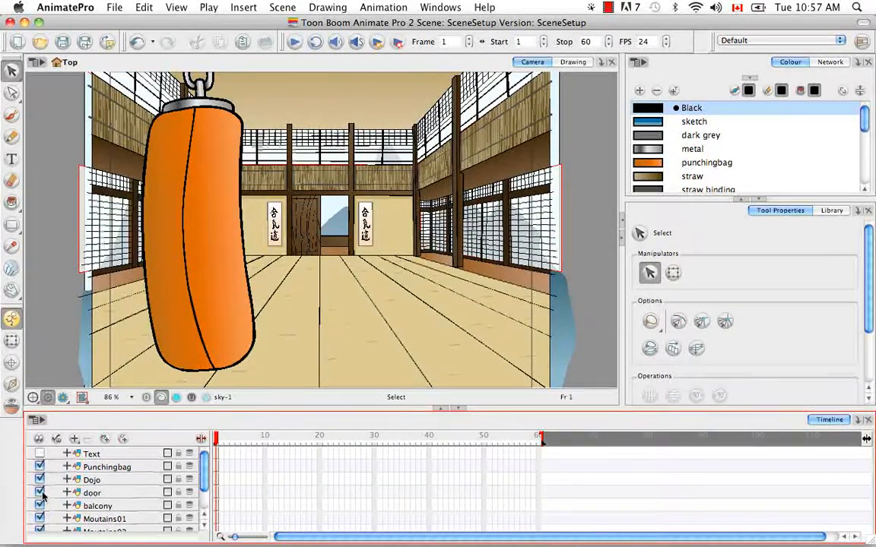
pyautogui.click(40, 506)
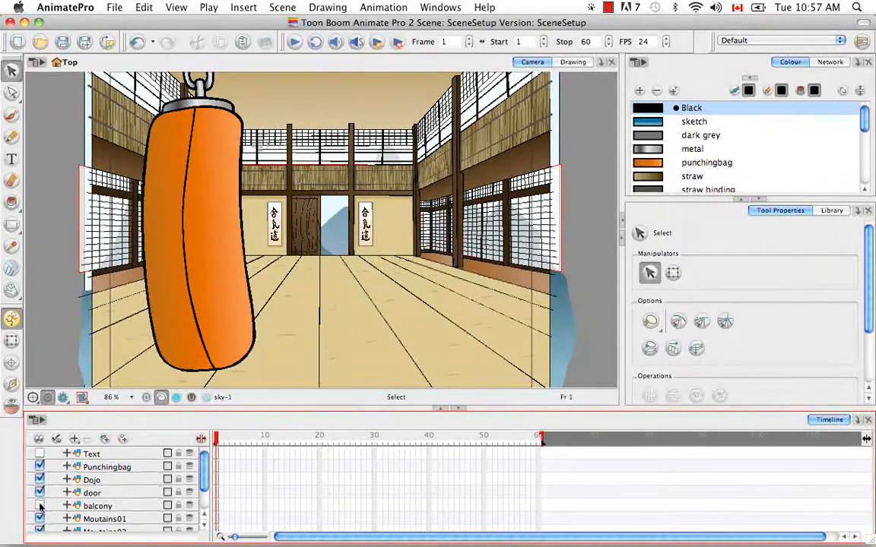
pyautogui.click(40, 506)
# Examine the Moutains01, Moutains02, Moutains03 and sky drawings individually in the Drawing view without the light table, and return to the Camera view.
pyautogui.moveTo(204, 464); pyautogui.dragTo(204, 487)
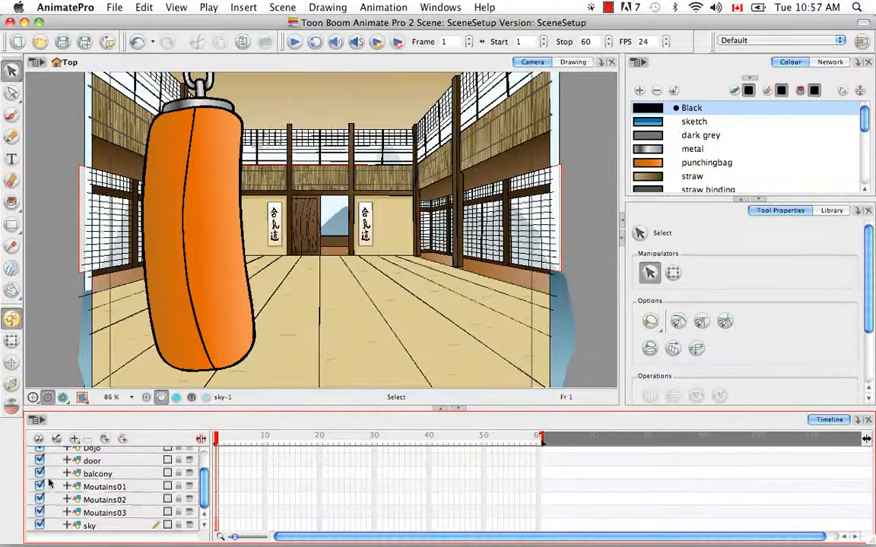
pyautogui.click(572, 63)
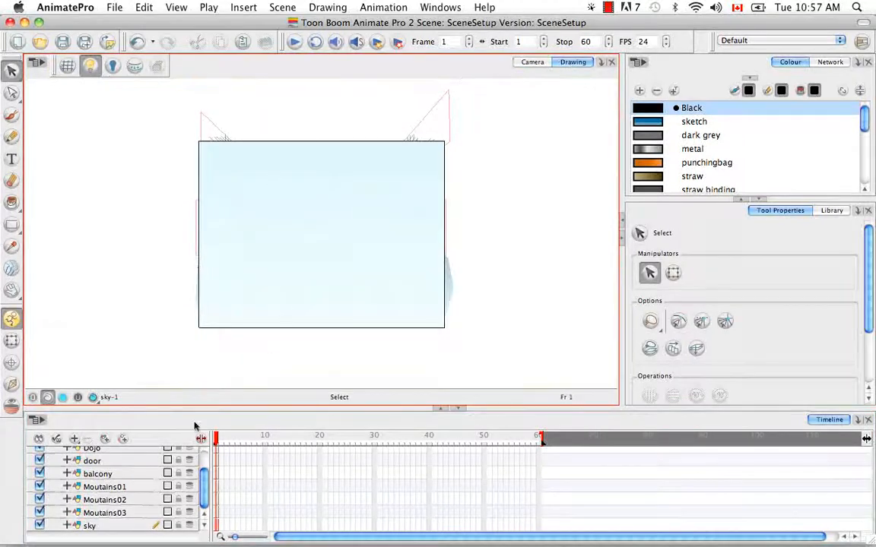
pyautogui.click(106, 488)
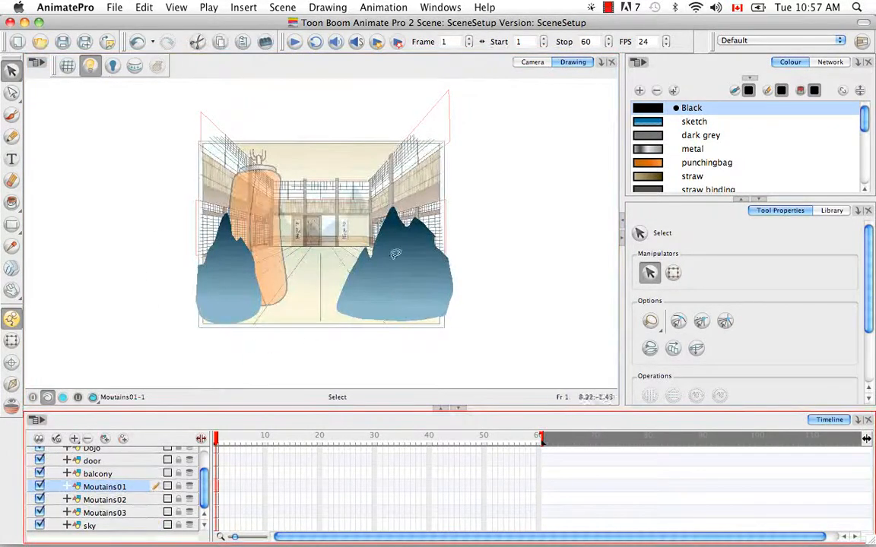
pyautogui.hotkey('shift', 'l')
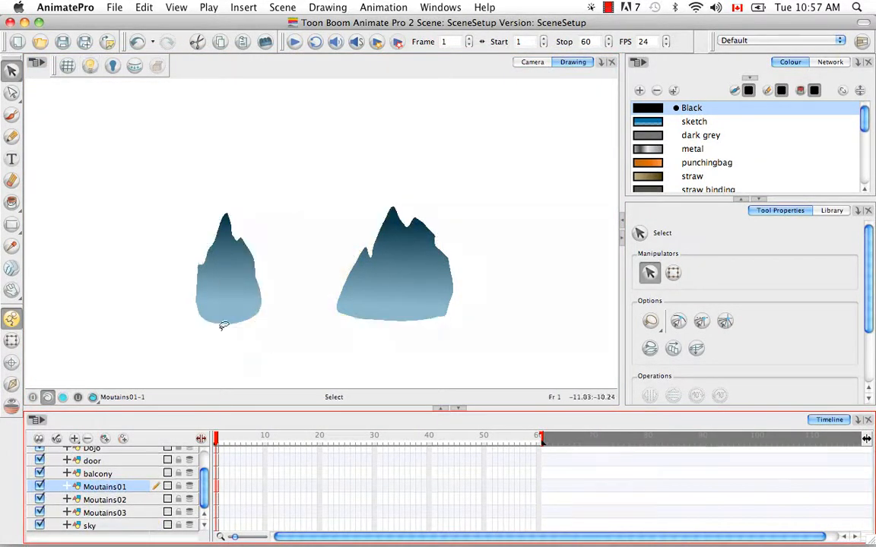
pyautogui.click(120, 501)
pyautogui.click(122, 514)
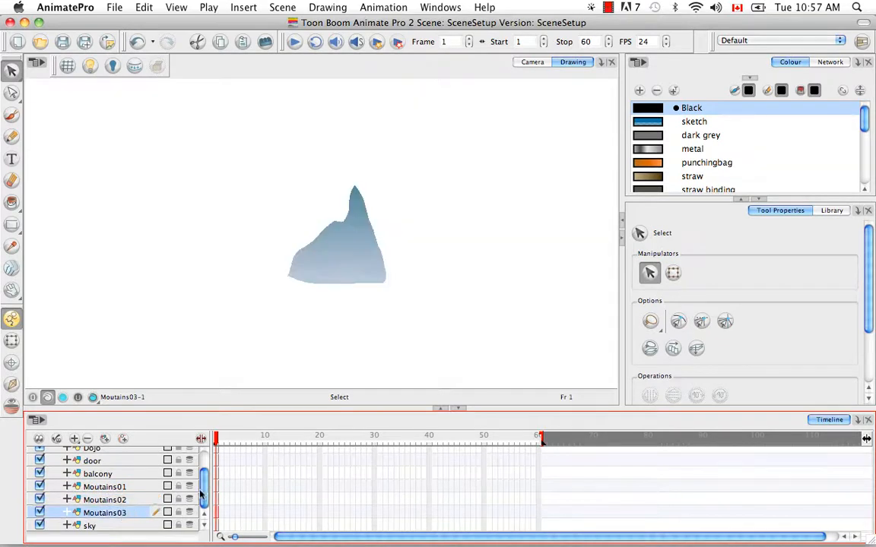
pyautogui.click(95, 527)
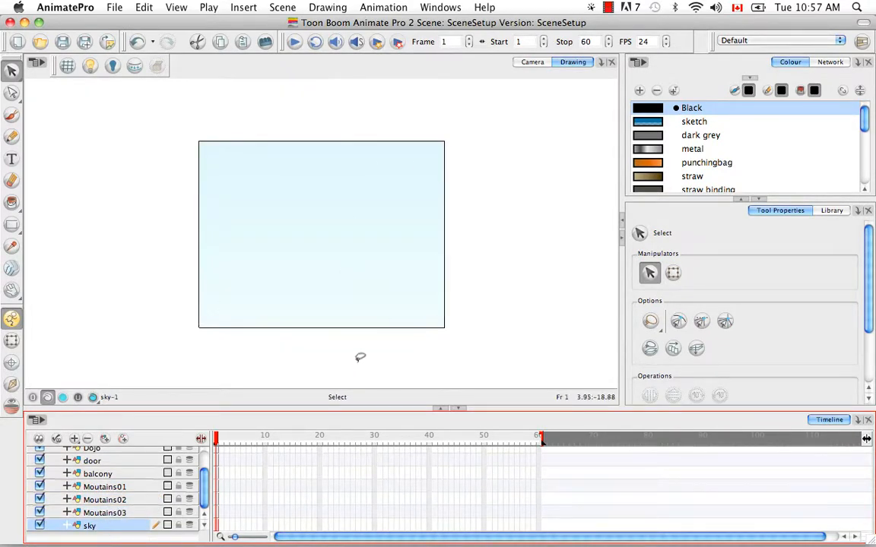
pyautogui.click(537, 62)
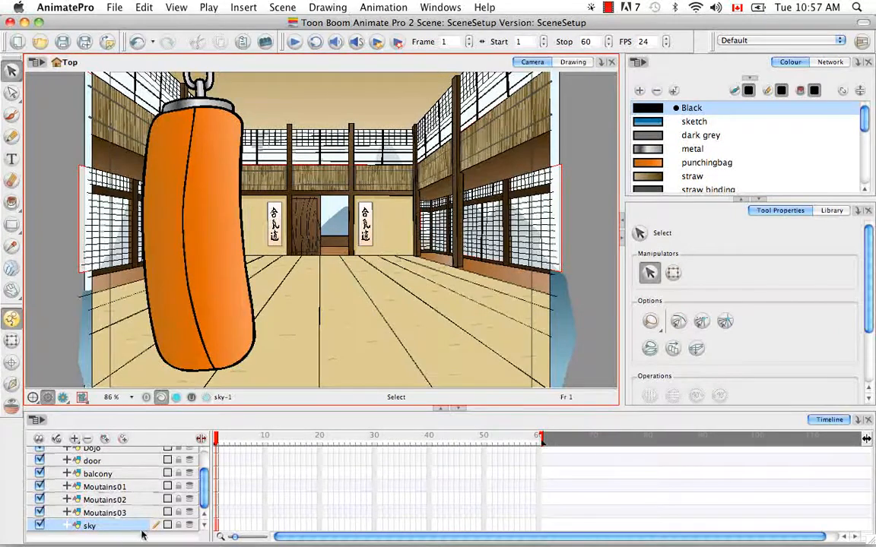
# Add a camera layer to the scene and locate it in the timeline.
pyautogui.scroll(3, 204, 493)
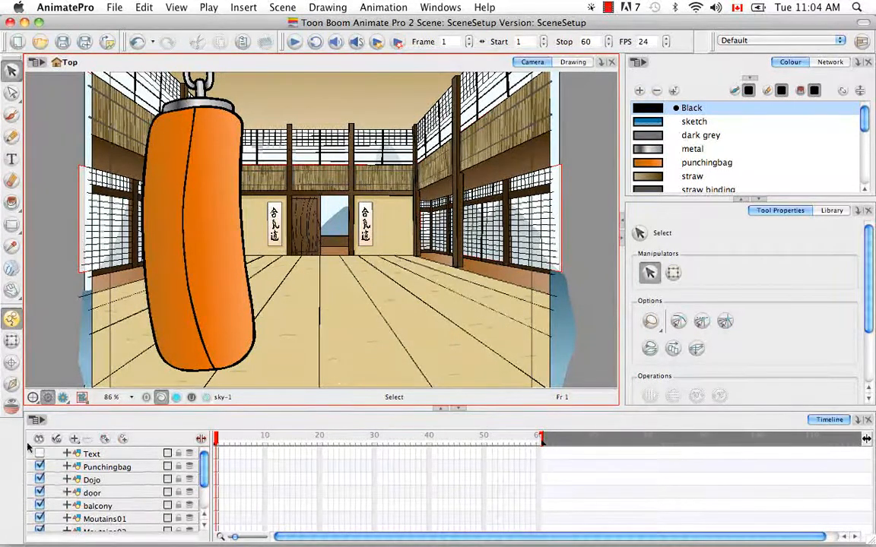
pyautogui.click(74, 440)
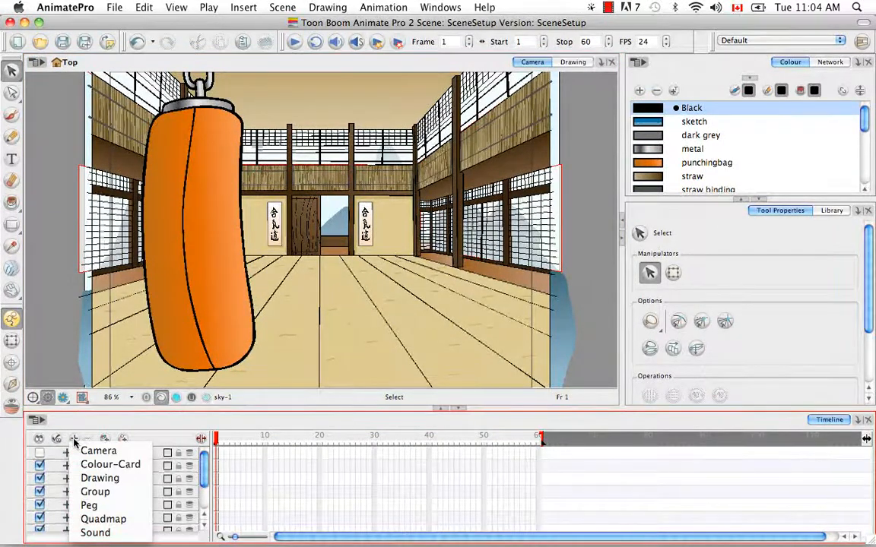
pyautogui.click(146, 452)
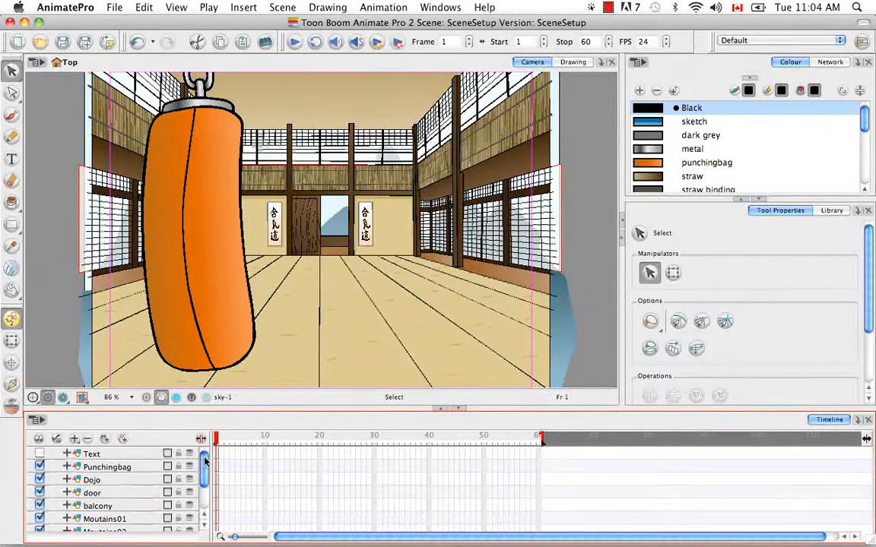
pyautogui.moveTo(203, 460); pyautogui.dragTo(203, 496)
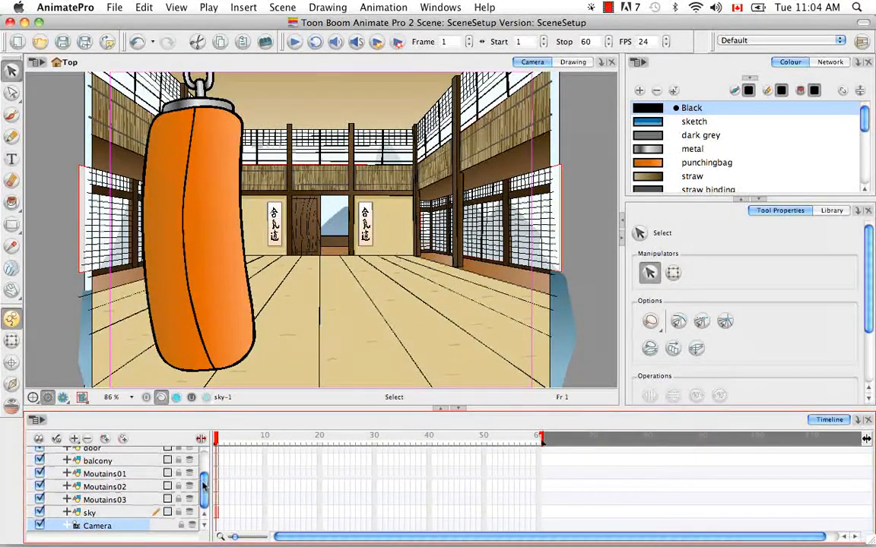
# Insert a second camera into the scene and look for it among the timeline layers.
pyautogui.click(244, 7)
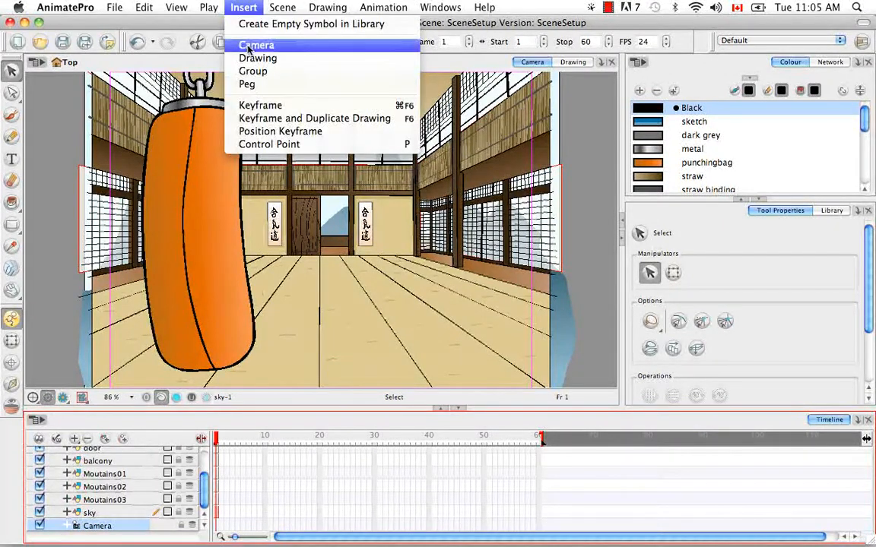
pyautogui.click(256, 45)
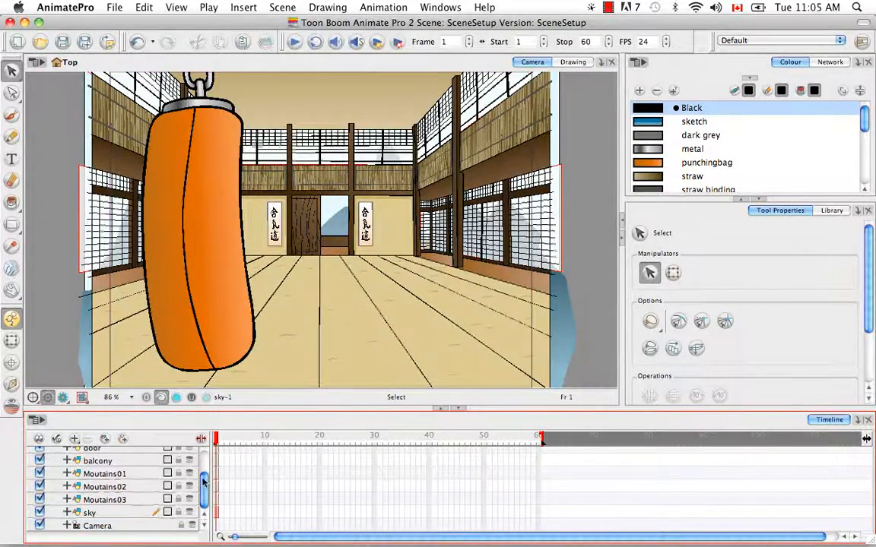
pyautogui.scroll(3, 200, 498)
pyautogui.scroll(-3, 200, 498)
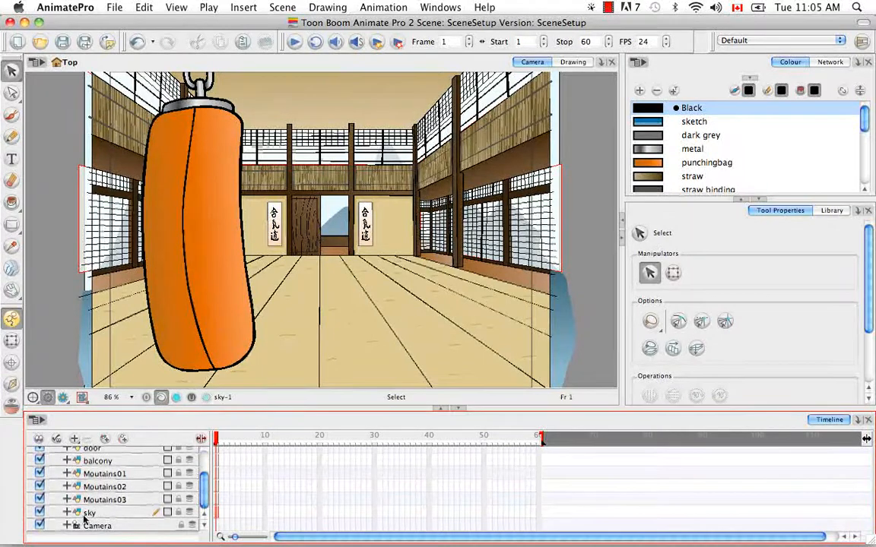
# Show the scene's network and place the Camera_1 and Camera modules side by side above the drawing modules.
pyautogui.click(831, 63)
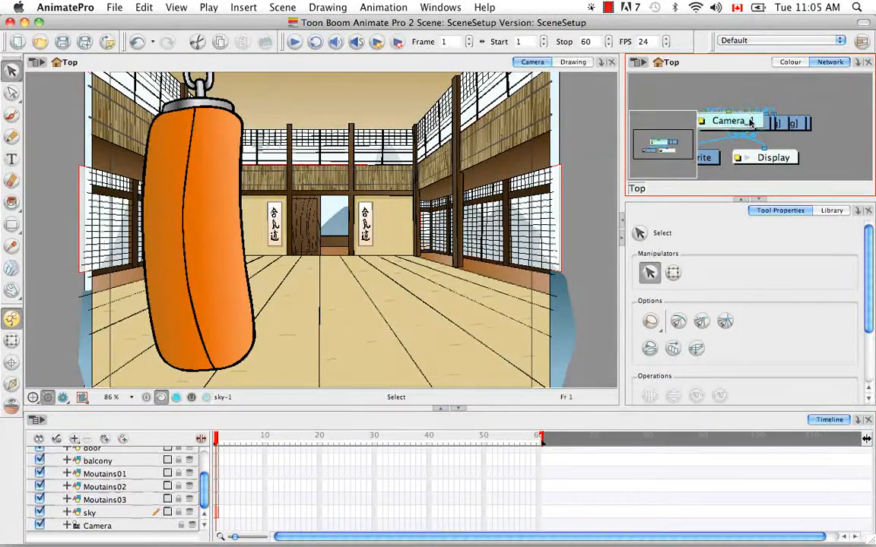
pyautogui.moveTo(748, 122); pyautogui.dragTo(712, 89)
pyautogui.moveTo(730, 123); pyautogui.dragTo(778, 86)
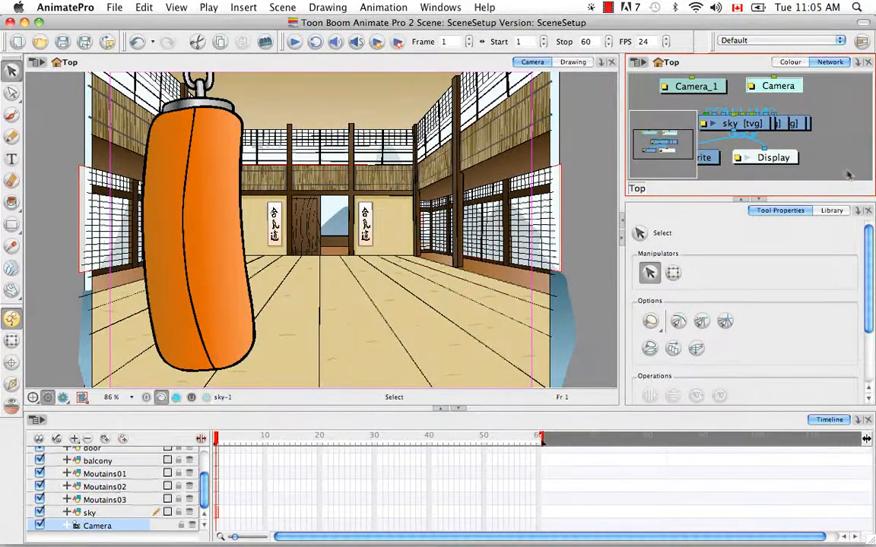
# Add a Module Library view to the workspace and show its Move category of modules.
pyautogui.click(857, 211)
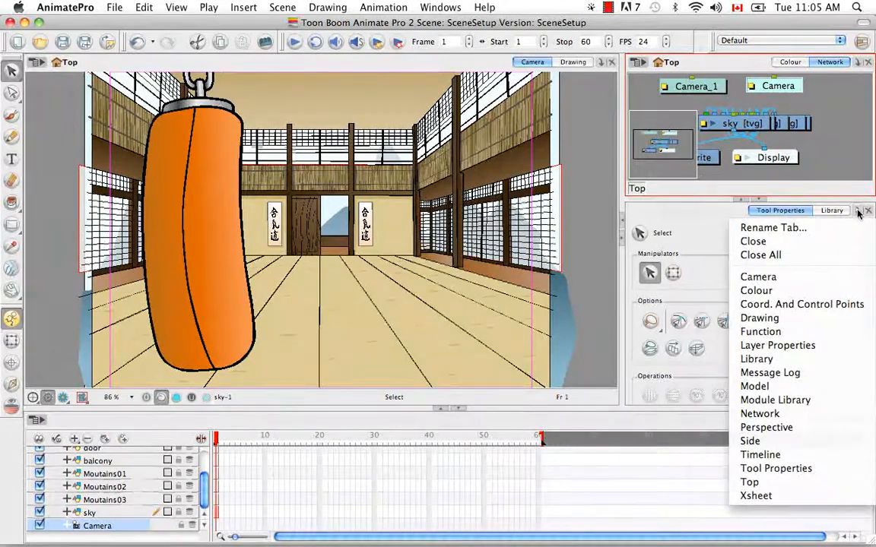
pyautogui.click(829, 399)
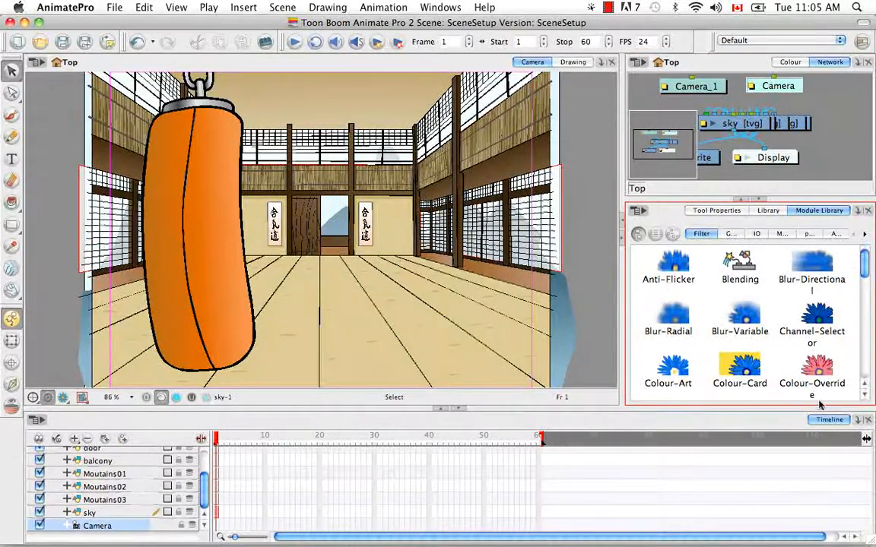
pyautogui.click(730, 233)
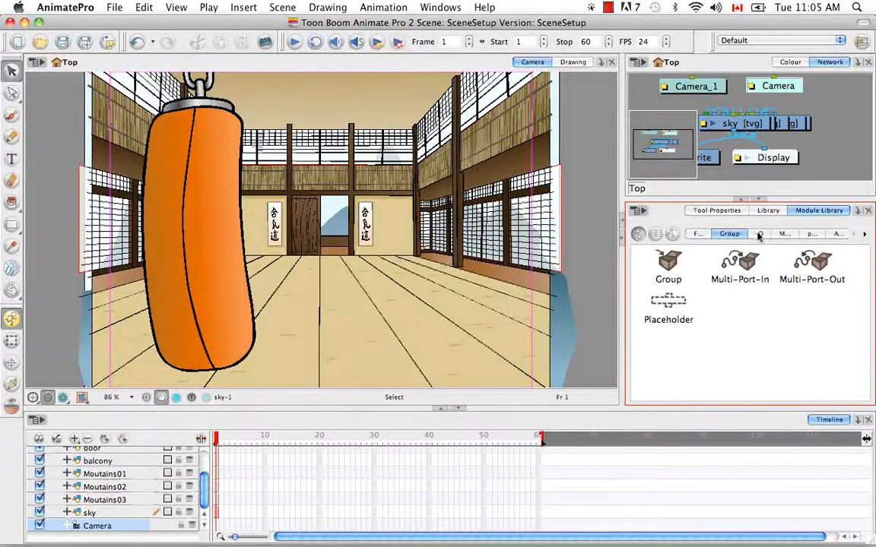
pyautogui.click(759, 234)
pyautogui.click(780, 235)
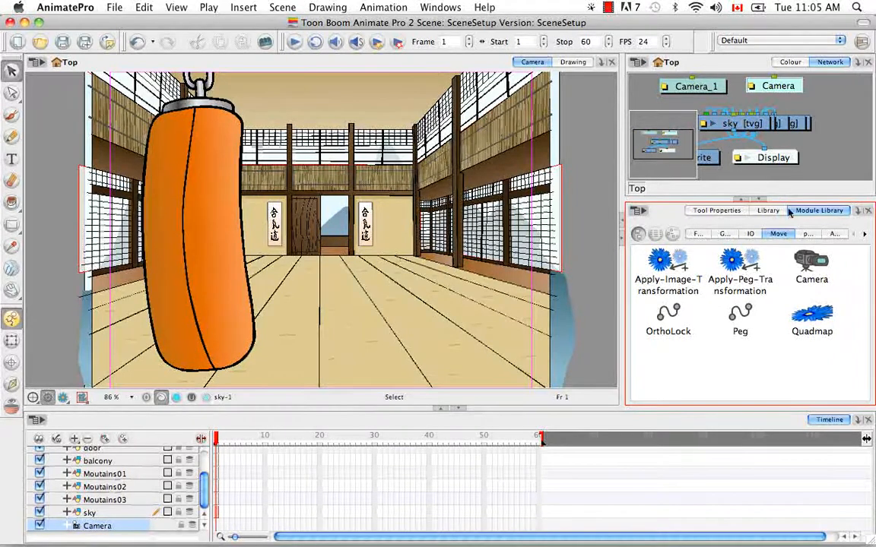
# Add another camera module from the Module Library to the network, beside the Display module.
pyautogui.click(813, 264)
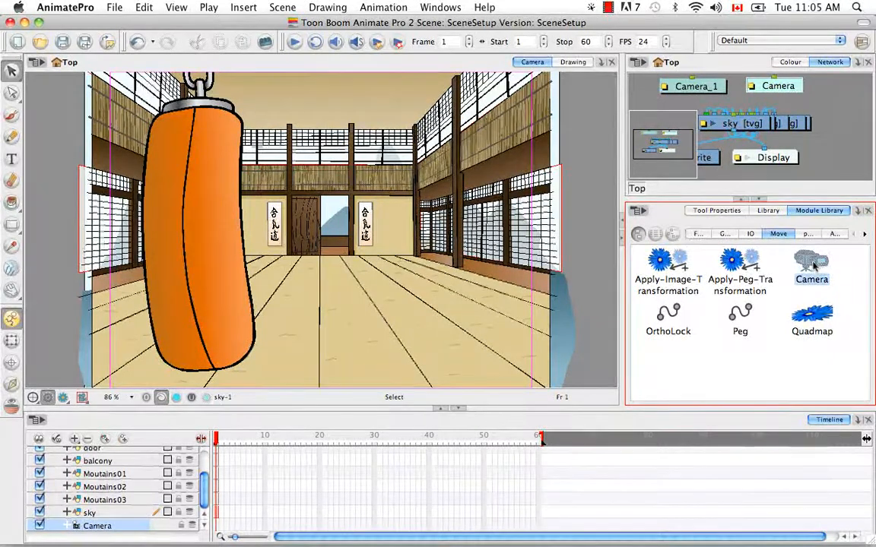
pyautogui.moveTo(813, 264); pyautogui.dragTo(850, 151)
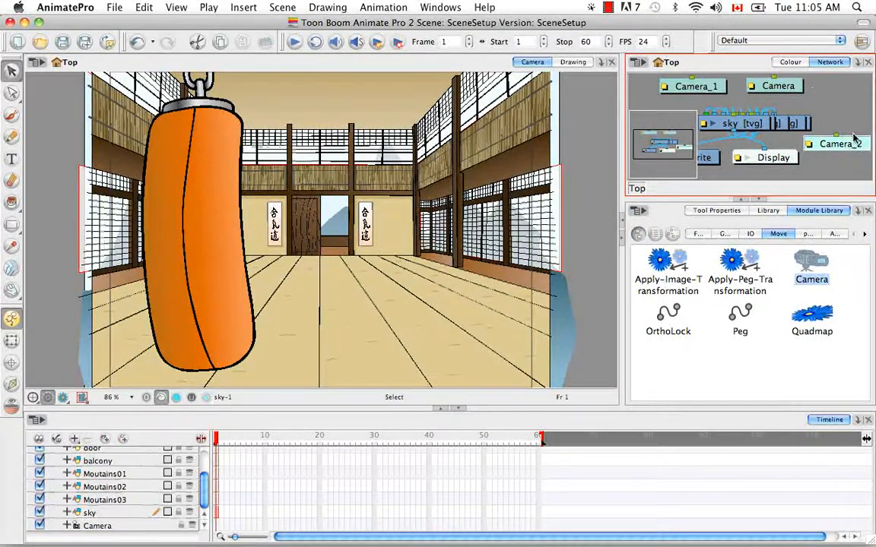
pyautogui.click(813, 165)
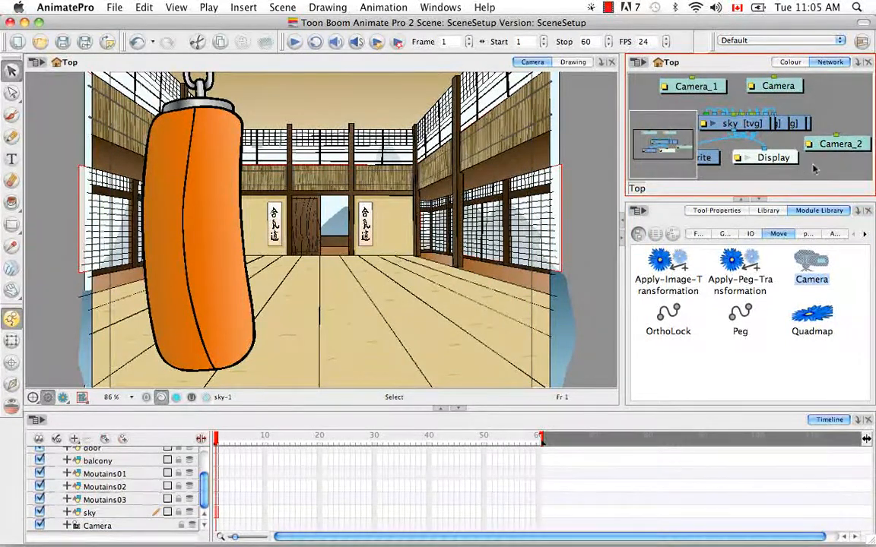
# Delete the extra Camera_2 and Camera_1 modules from the network.
pyautogui.click(848, 146)
pyautogui.press('BackSpace')
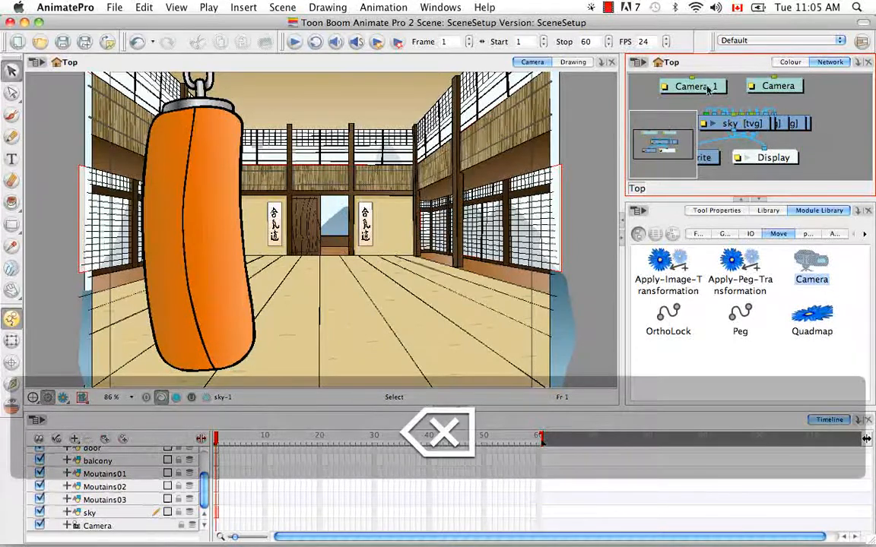
pyautogui.press('BackSpace')
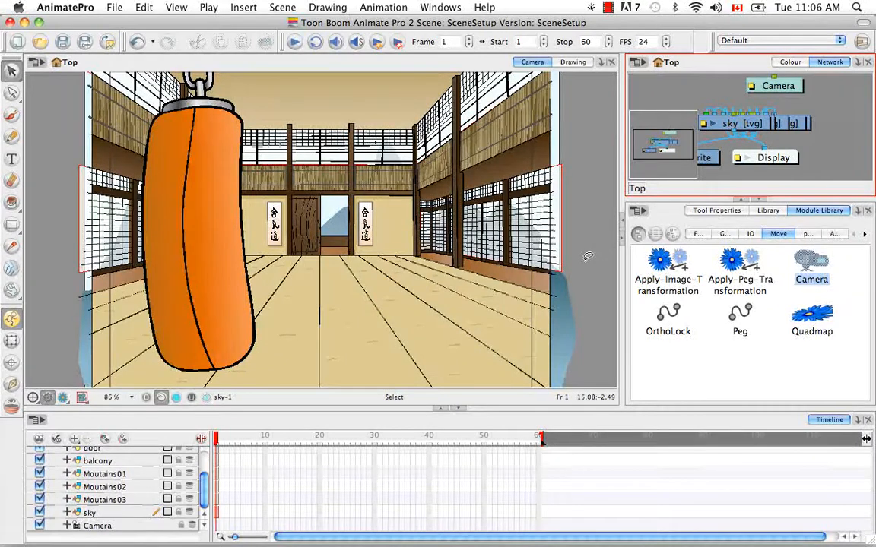
# Add a parent peg to the Camera layer.
pyautogui.click(118, 527)
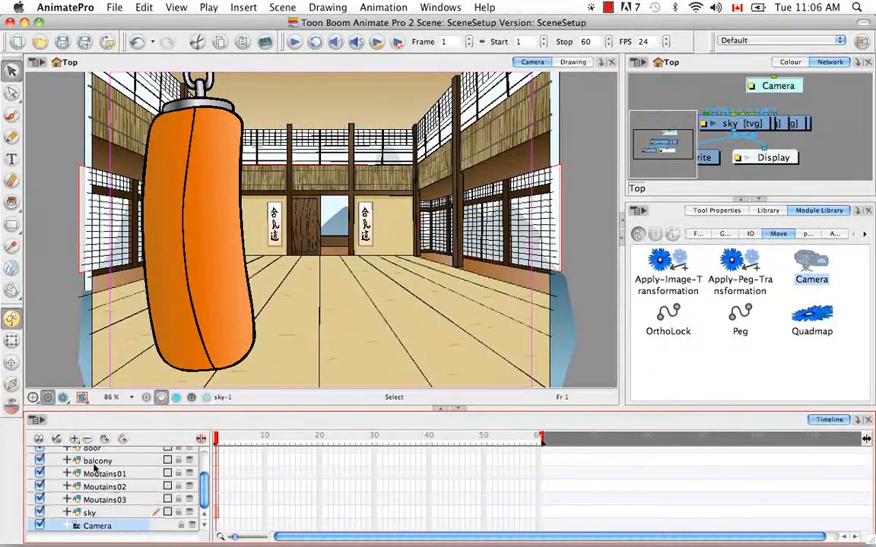
pyautogui.click(123, 440)
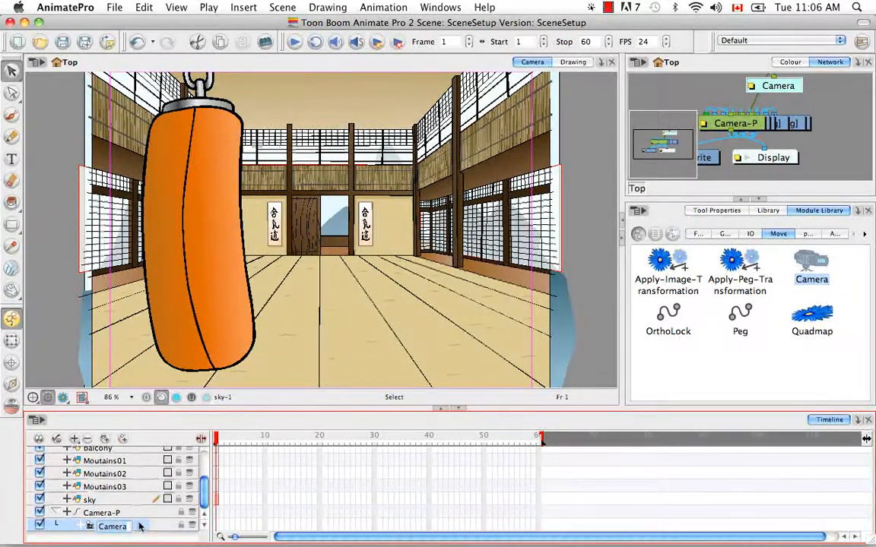
# Detach the Camera layer from its parent peg and delete the Camera-P peg.
pyautogui.moveTo(147, 525); pyautogui.dragTo(137, 507)
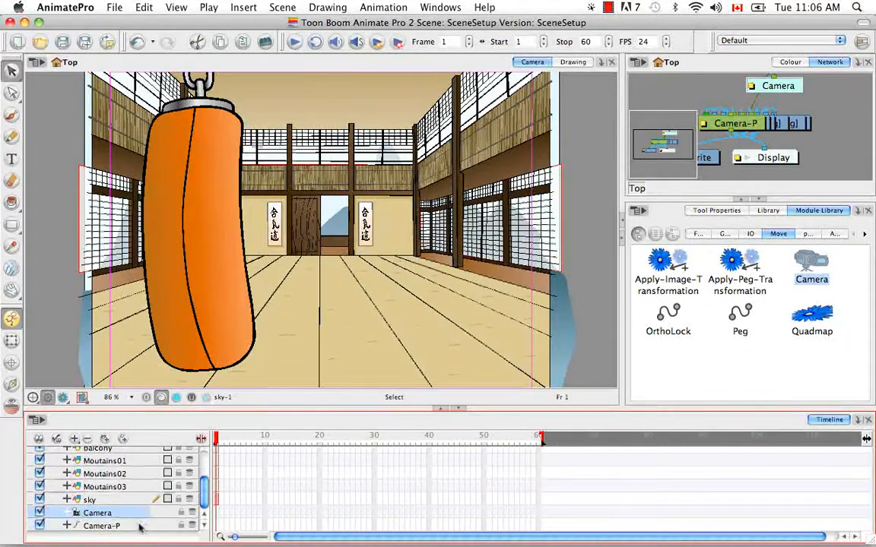
pyautogui.click(137, 525)
pyautogui.press('Delete')
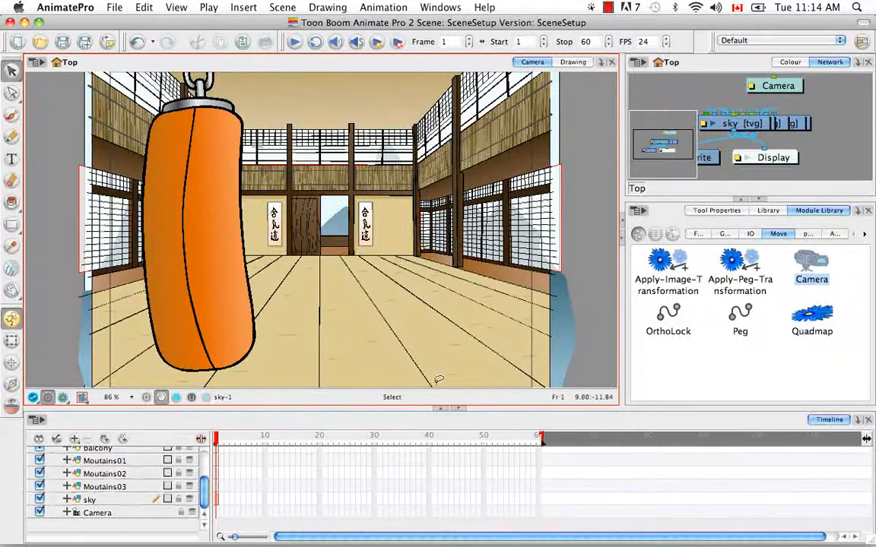
# Zoom out the Camera view to bring the whole camera frame into sight.
pyautogui.press('super+minus')
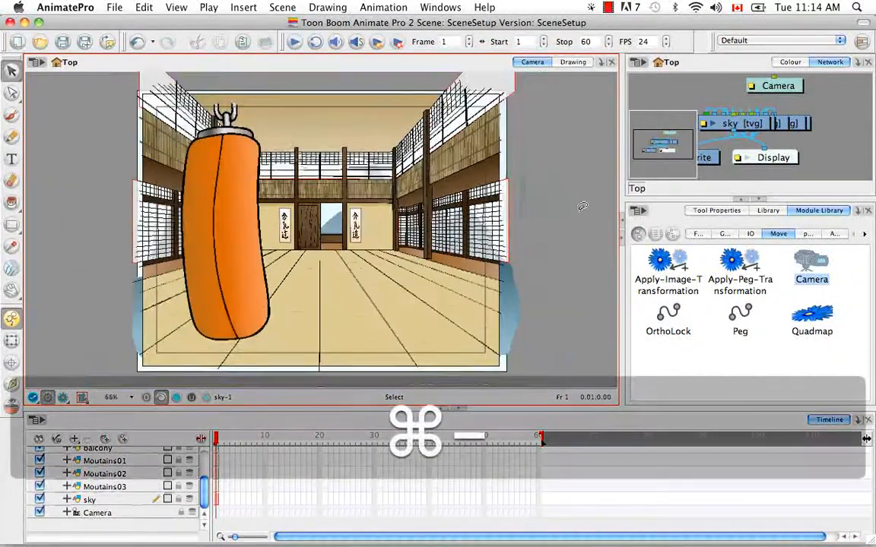
# Select the camera by its frame with the Transform tool, deselect it, and select the Camera layer in the timeline.
pyautogui.press('super+minus')
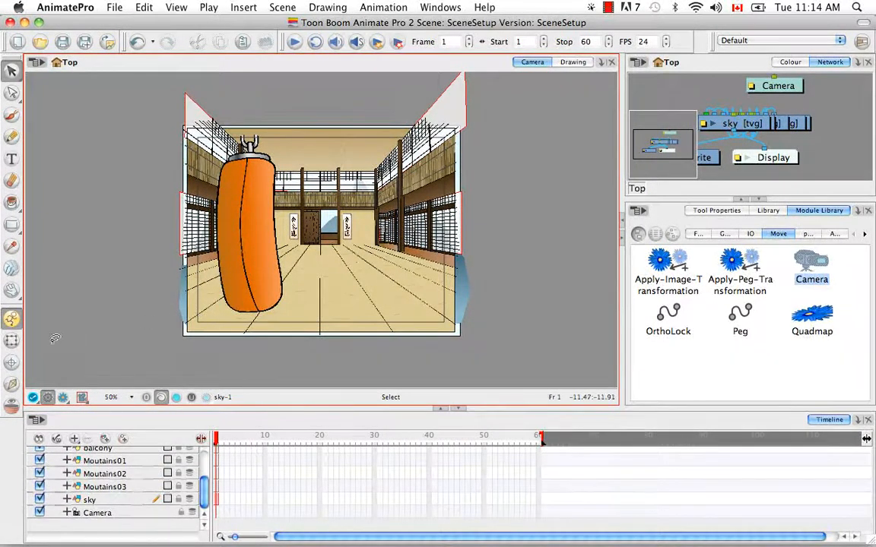
pyautogui.click(11, 341)
pyautogui.click(224, 326)
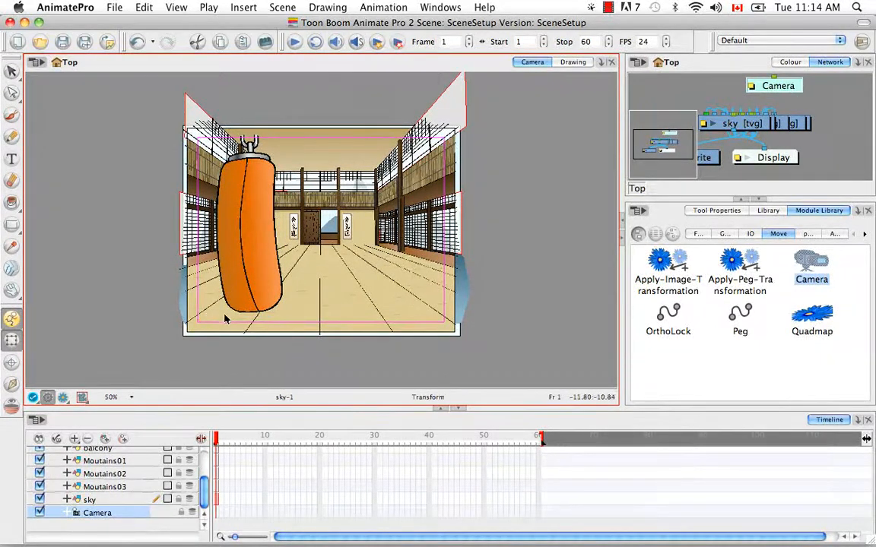
pyautogui.click(312, 377)
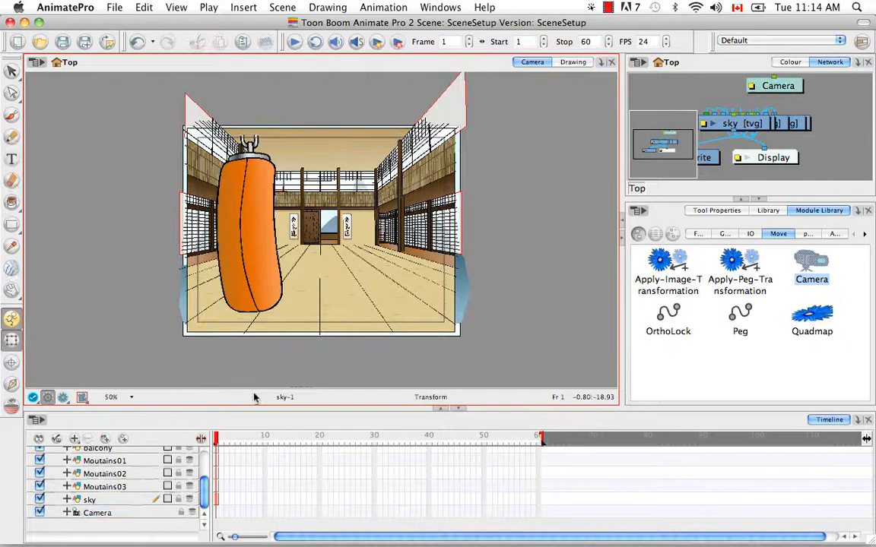
pyautogui.click(101, 514)
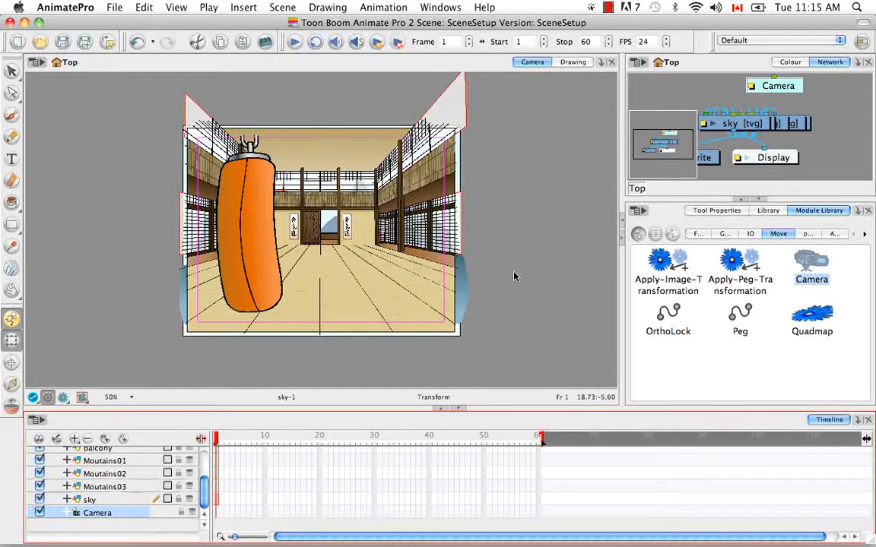
# Show the Advanced Animation toolbar and look over the animation commands.
pyautogui.click(424, 7)
pyautogui.moveTo(486, 70)
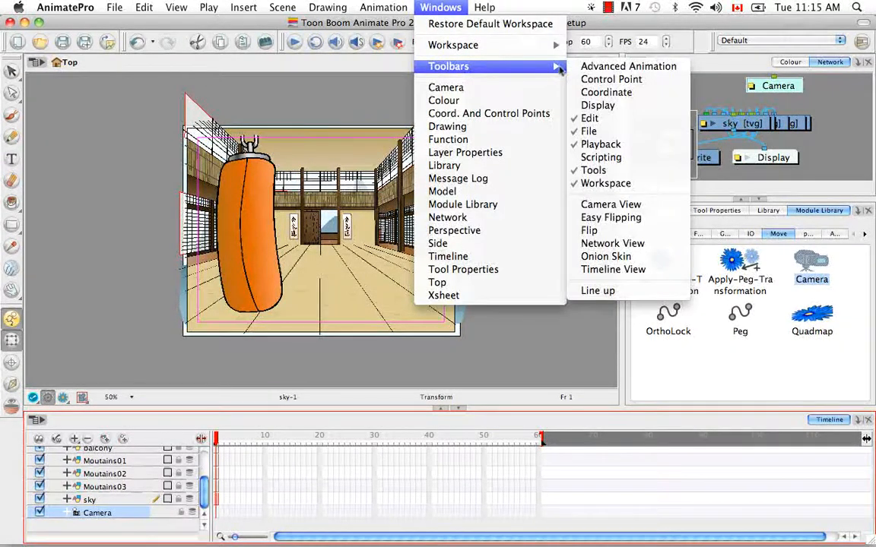
pyautogui.click(572, 67)
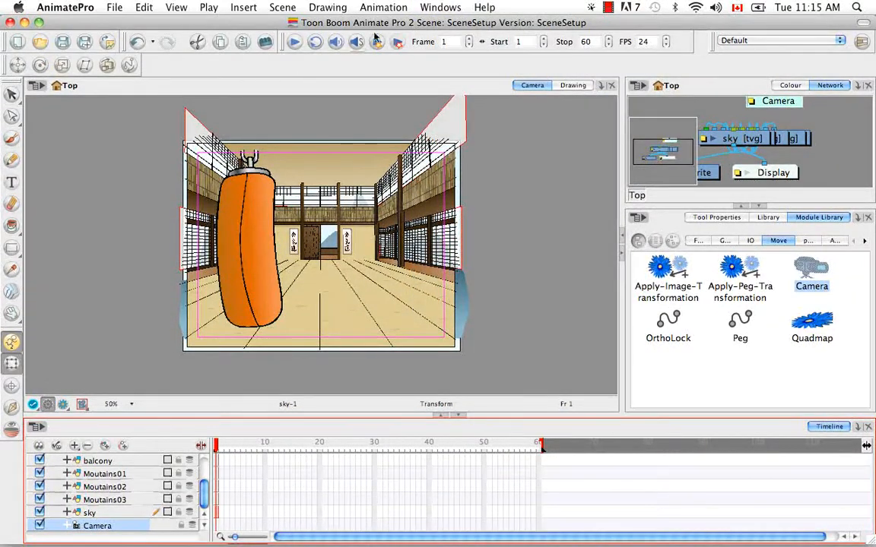
pyautogui.click(394, 8)
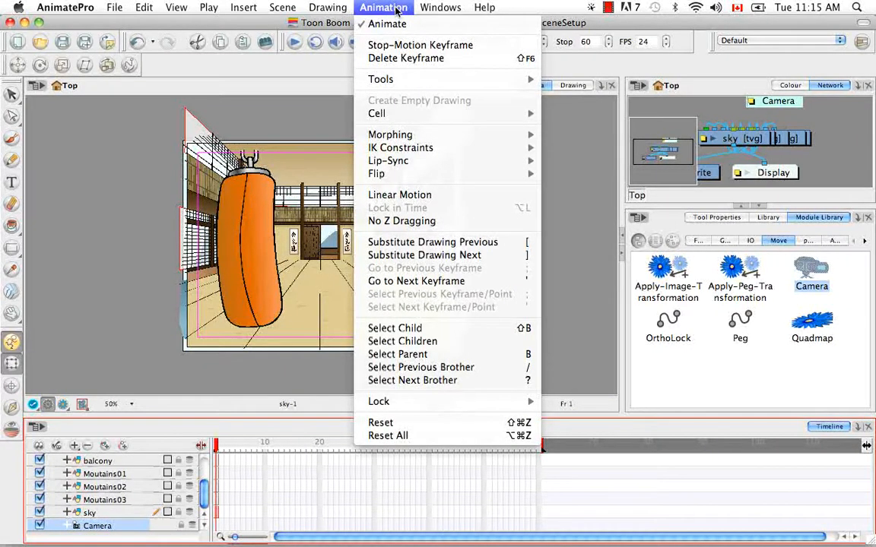
pyautogui.click(440, 8)
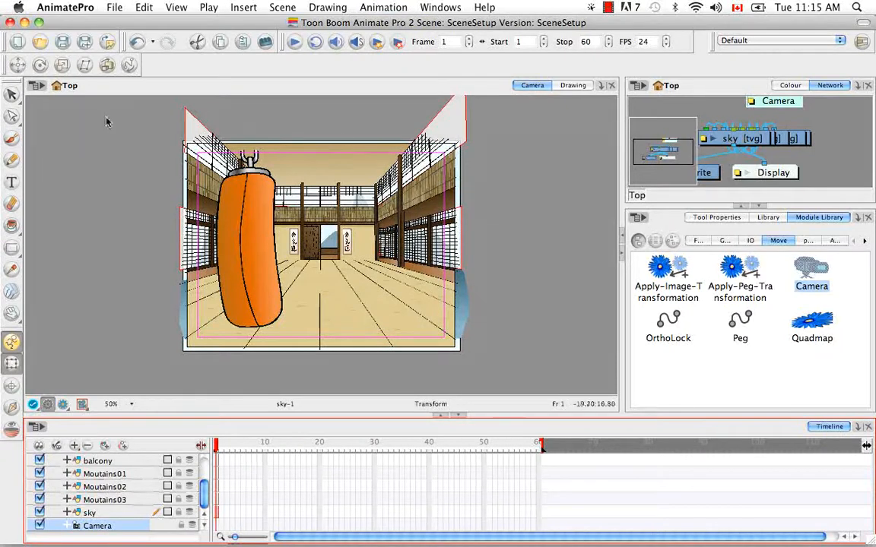
# Try to shift the camera frame sideways with Translate and turn it with Rotate, and undo both changes.
pyautogui.click(18, 66)
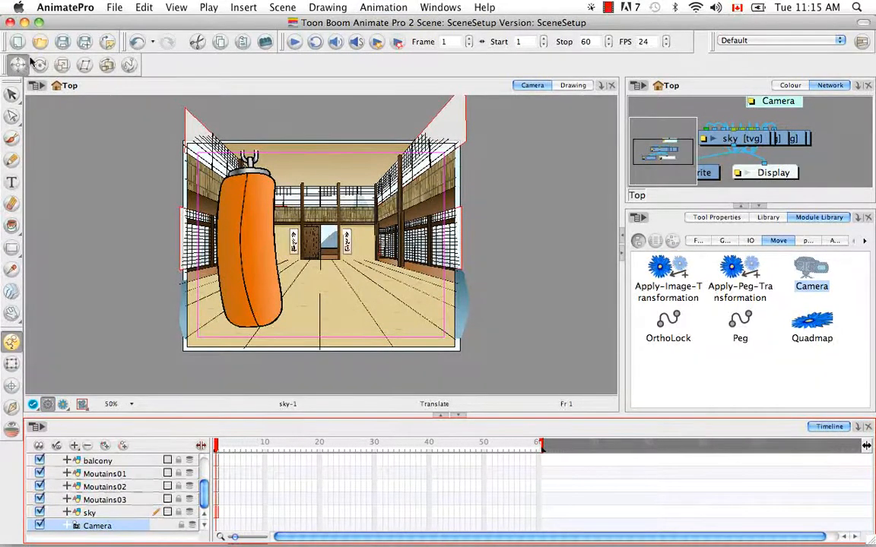
pyautogui.moveTo(252, 154); pyautogui.dragTo(194, 156)
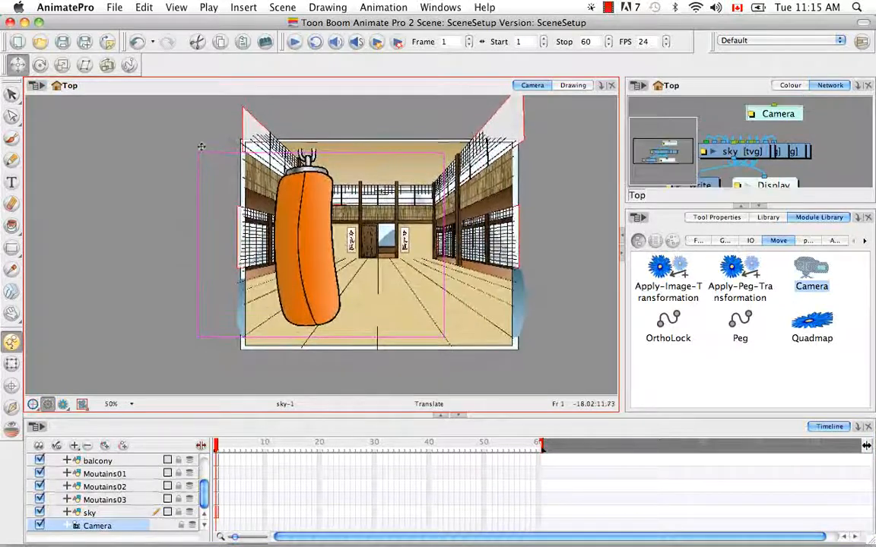
pyautogui.click(39, 65)
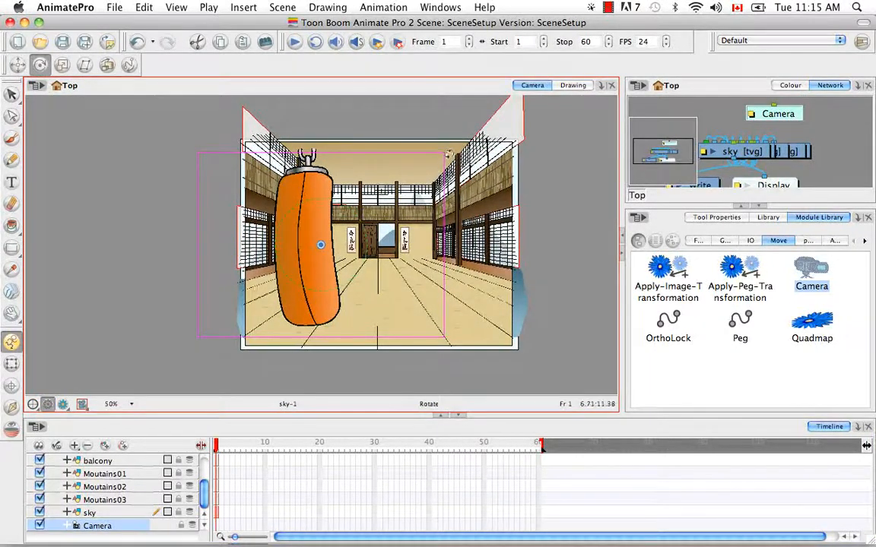
pyautogui.moveTo(450, 155); pyautogui.dragTo(481, 302)
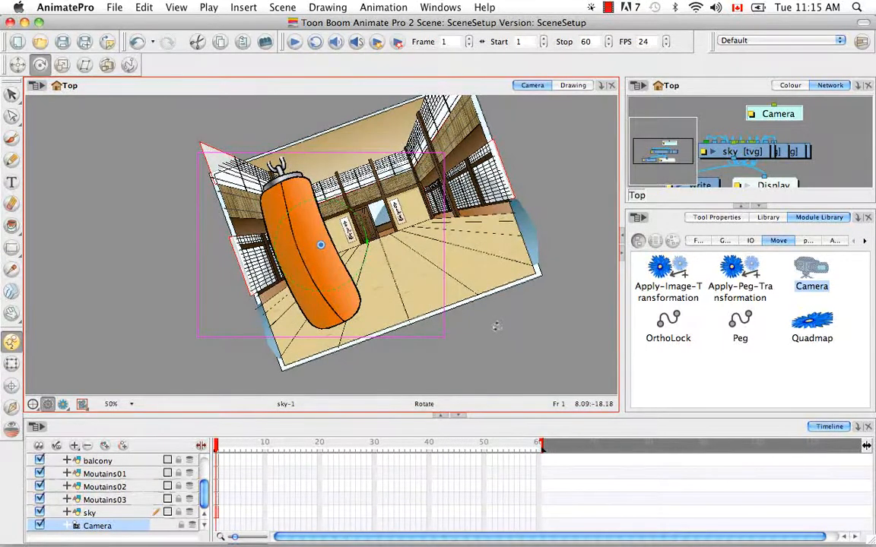
pyautogui.press('super+z')
pyautogui.press('super+z')
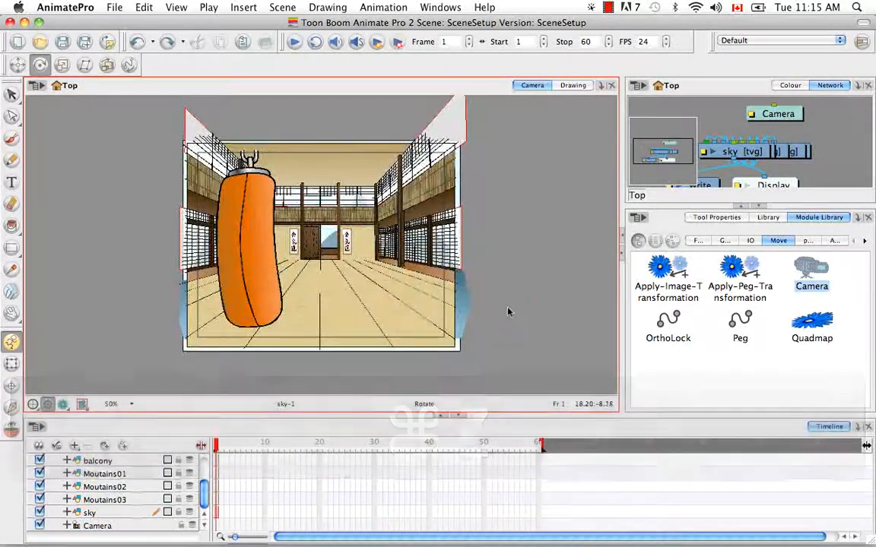
# Preview the rendered scene through the camera and return to the working view.
pyautogui.click(64, 404)
pyautogui.click(64, 405)
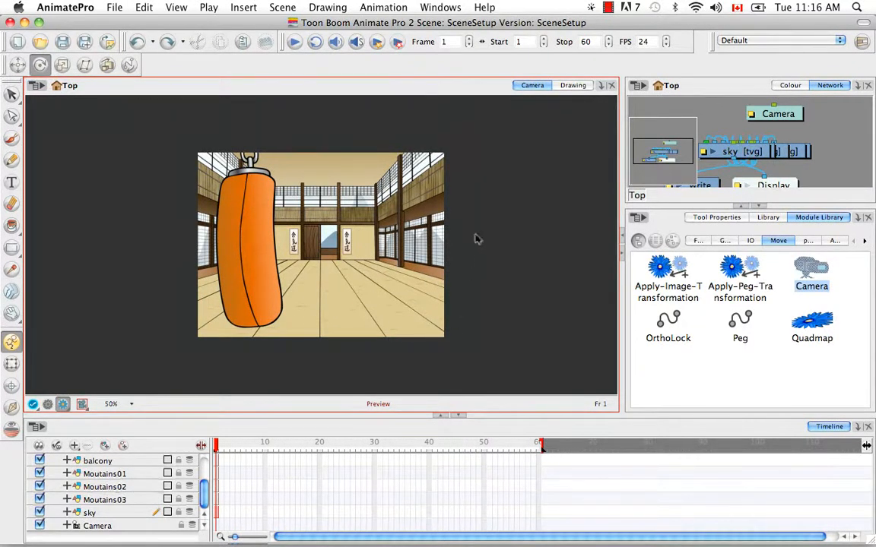
pyautogui.click(47, 404)
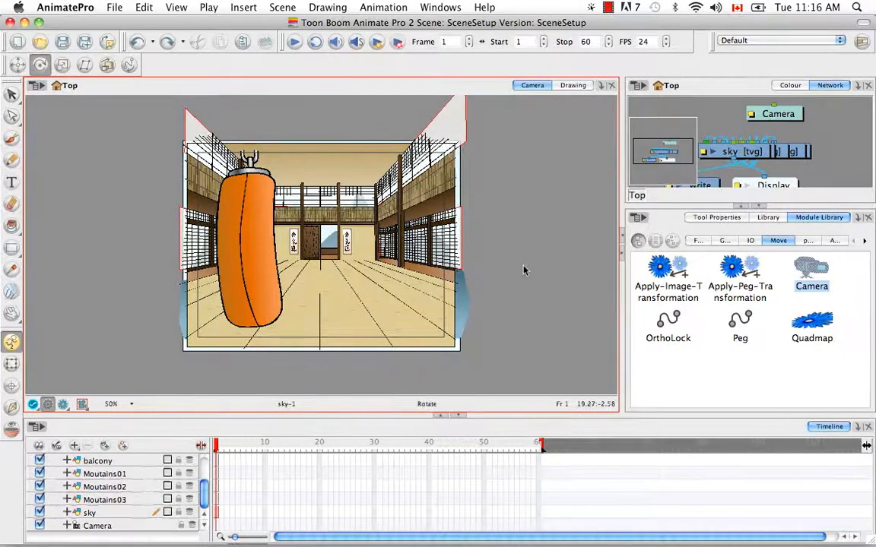
# Select the camera by its frame and open the Camera layer's properties, clear of the scene artwork.
pyautogui.click(376, 153)
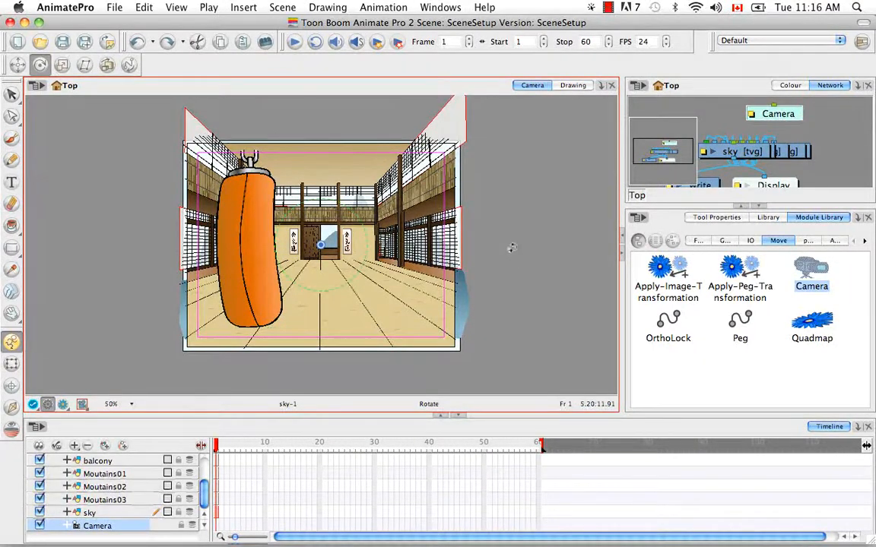
pyautogui.click(140, 528)
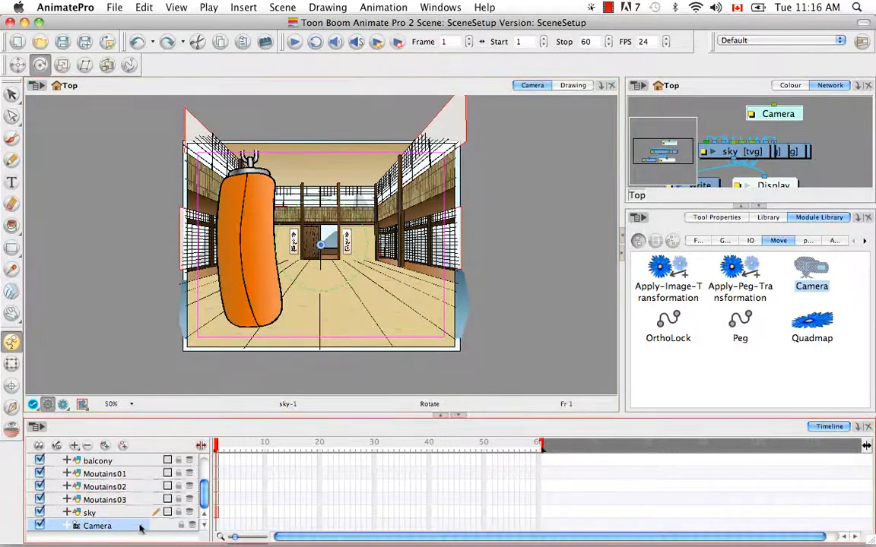
pyautogui.doubleClick(140, 527)
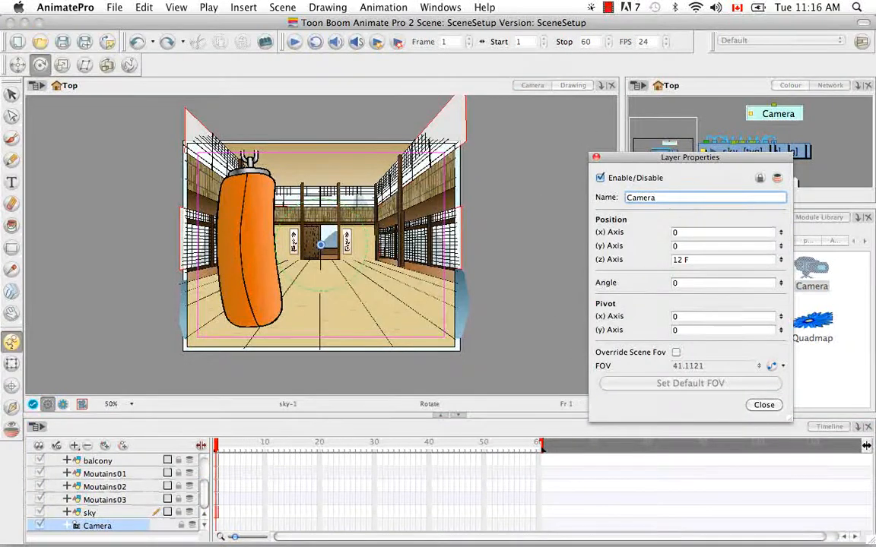
pyautogui.moveTo(734, 162); pyautogui.dragTo(632, 115)
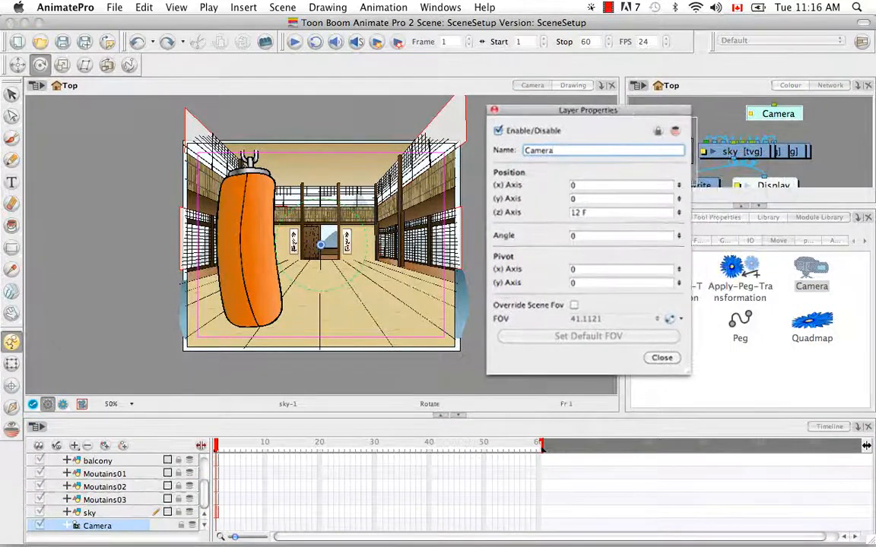
# Disable the Camera layer and enable it again.
pyautogui.click(498, 131)
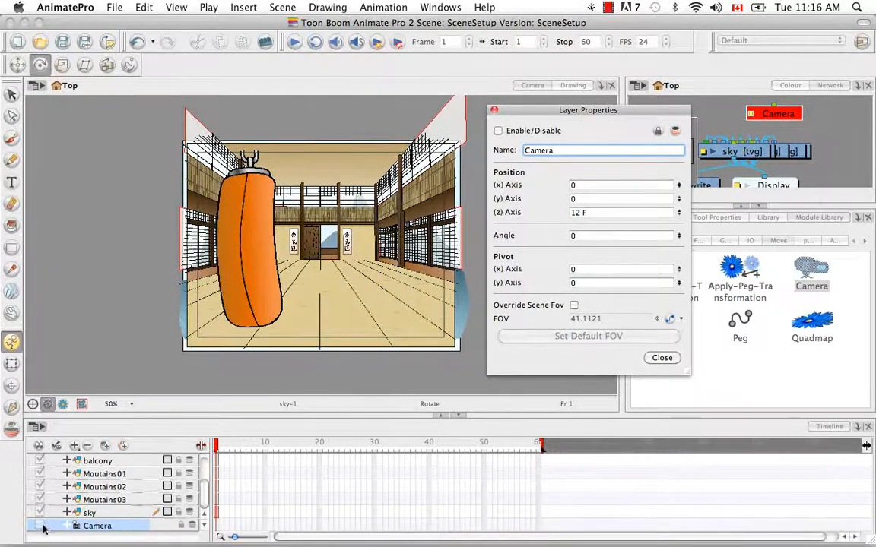
pyautogui.click(498, 132)
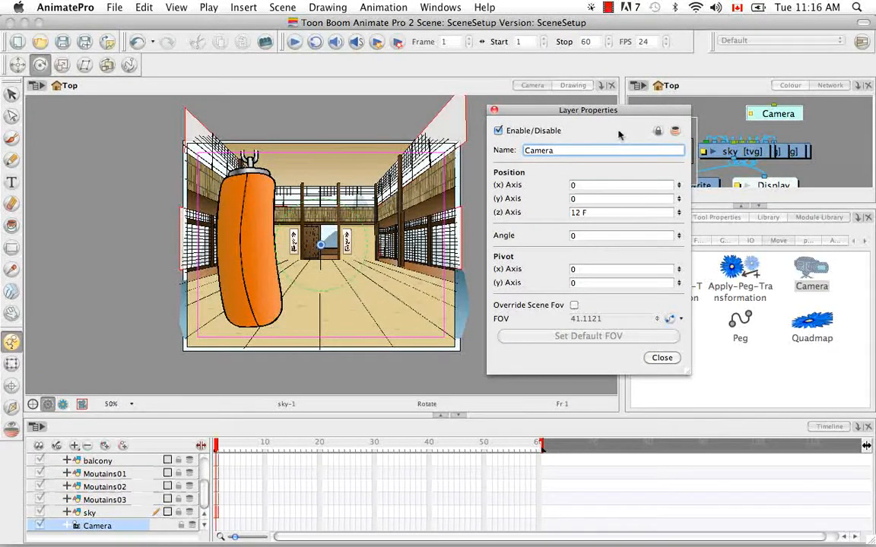
# Try the Camera layer's lock option and turn on onion skinning.
pyautogui.click(659, 132)
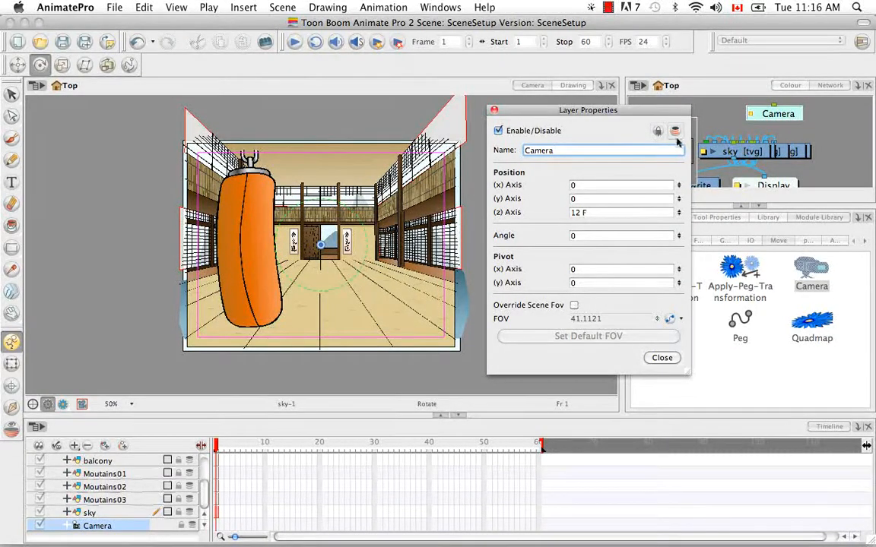
pyautogui.click(675, 133)
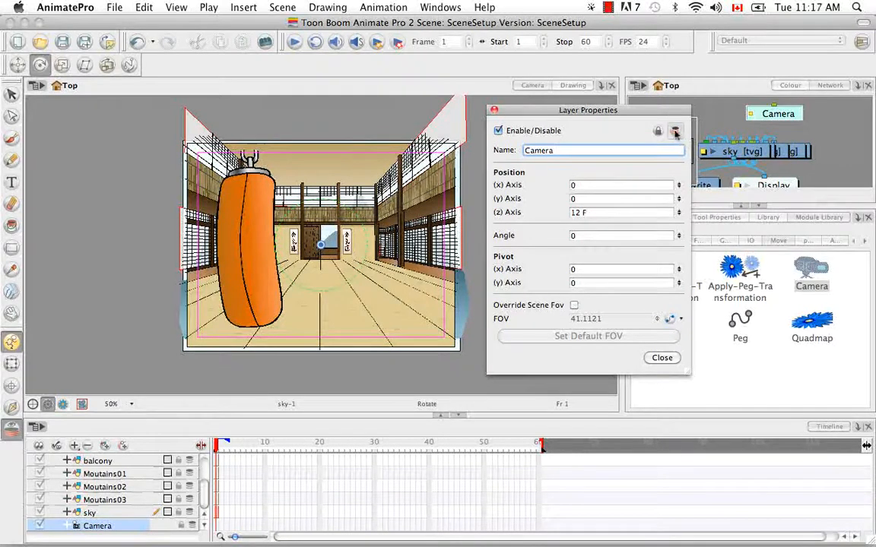
pyautogui.click(222, 445)
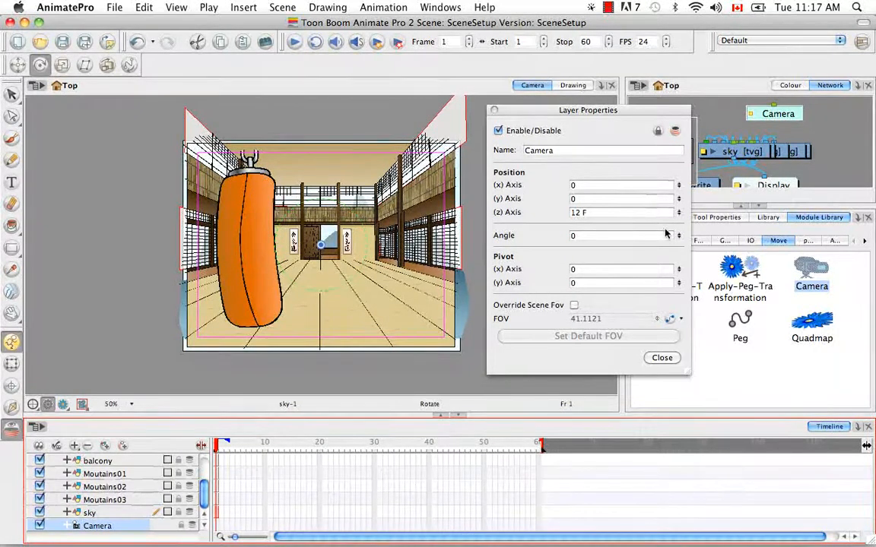
# Set the camera's position to 1.4 E on x, 1.3 S on y and 13.7 F on z.
pyautogui.moveTo(679, 184); pyautogui.dragTo(676, 159)
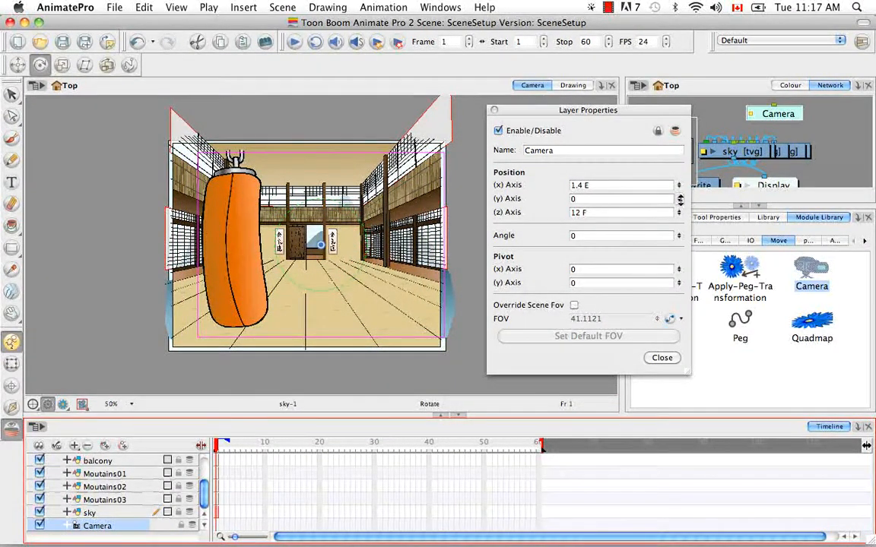
pyautogui.moveTo(681, 225); pyautogui.dragTo(681, 209)
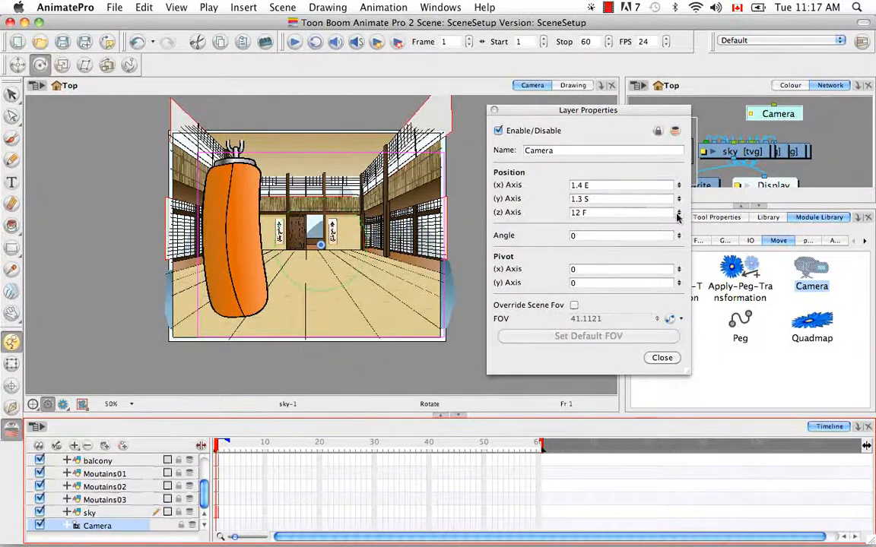
pyautogui.moveTo(678, 213); pyautogui.dragTo(679, 236)
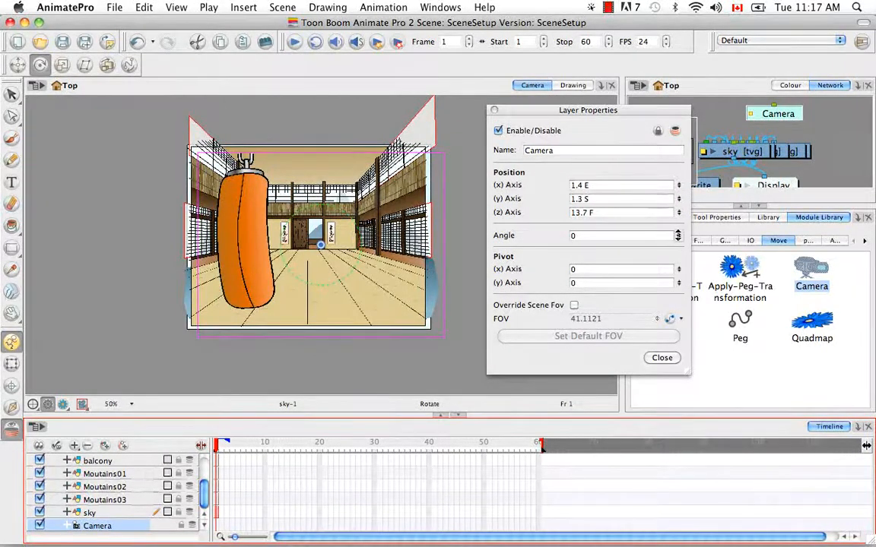
# Set the camera's angle to 26 and its pivot to 2.7 E on x and 4.3 N on y.
pyautogui.moveTo(679, 198); pyautogui.dragTo(681, 219)
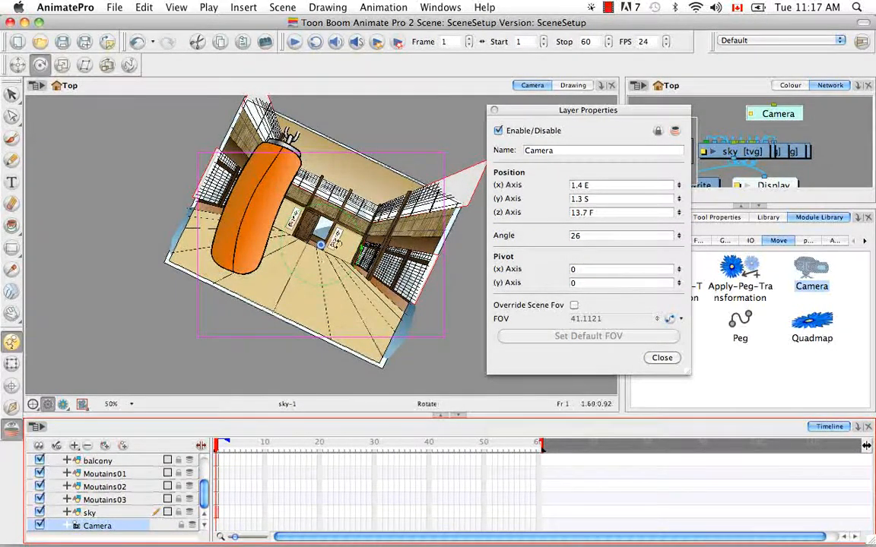
pyautogui.moveTo(679, 270); pyautogui.dragTo(681, 220)
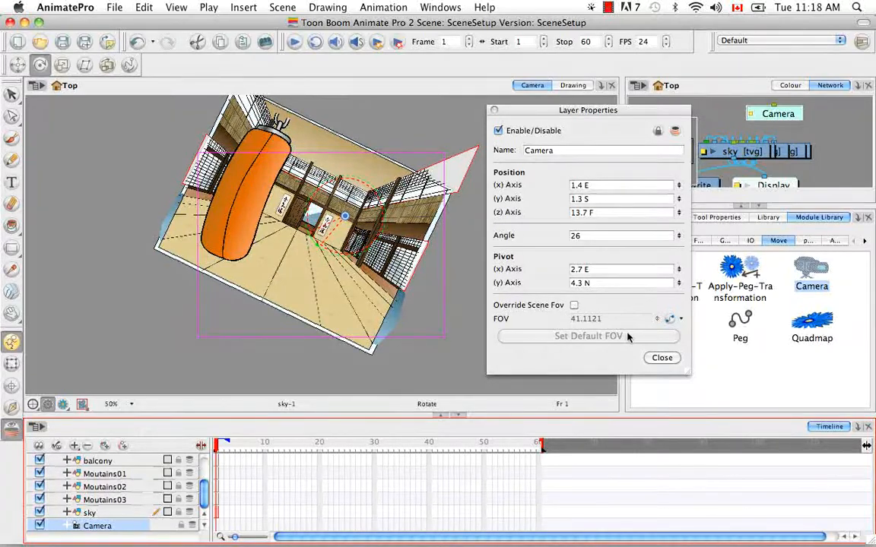
# Override the scene FOV, try 48.6 for the camera, restore the default FOV, and close the layer properties.
pyautogui.click(575, 305)
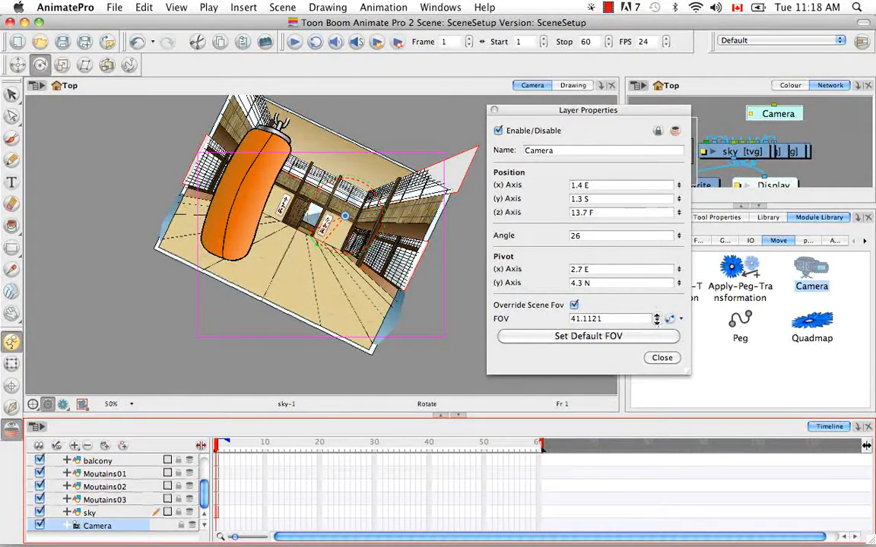
pyautogui.moveTo(654, 286); pyautogui.dragTo(654, 284)
pyautogui.moveTo(658, 319); pyautogui.dragTo(656, 339)
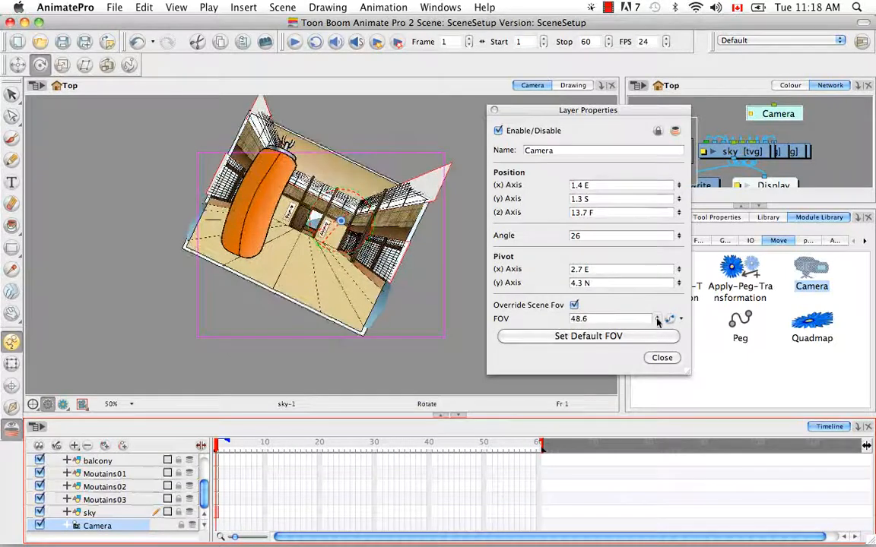
pyautogui.click(612, 336)
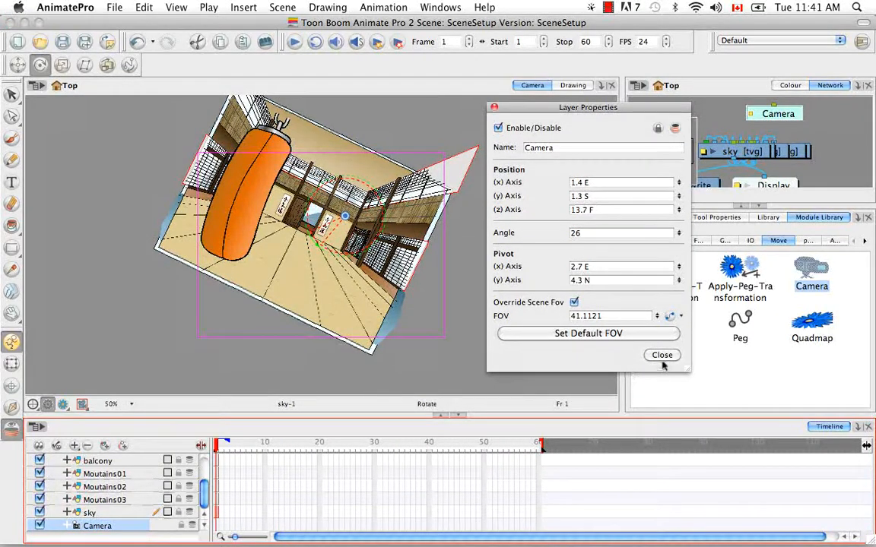
pyautogui.click(662, 355)
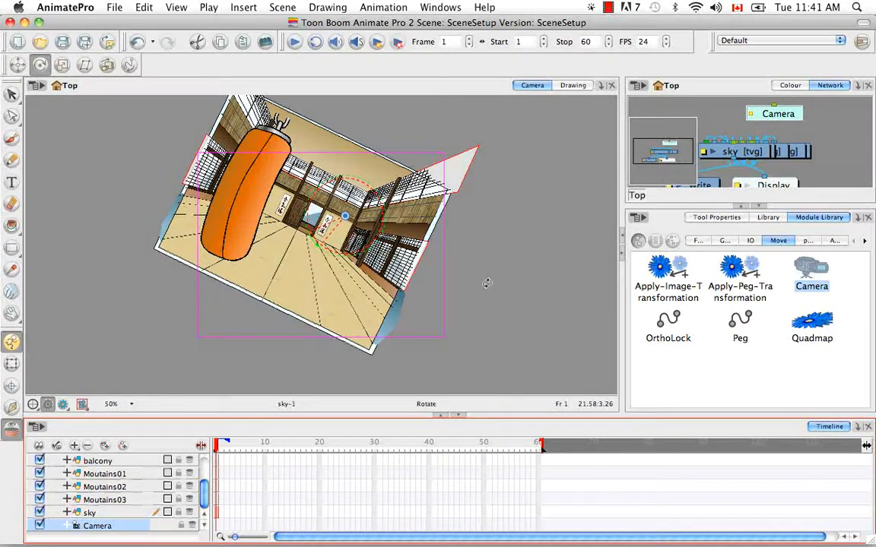
# Reset the camera's rotation with the Rotate tool active, and reset its remaining transformations with the Transform tool active.
pyautogui.click(44, 67)
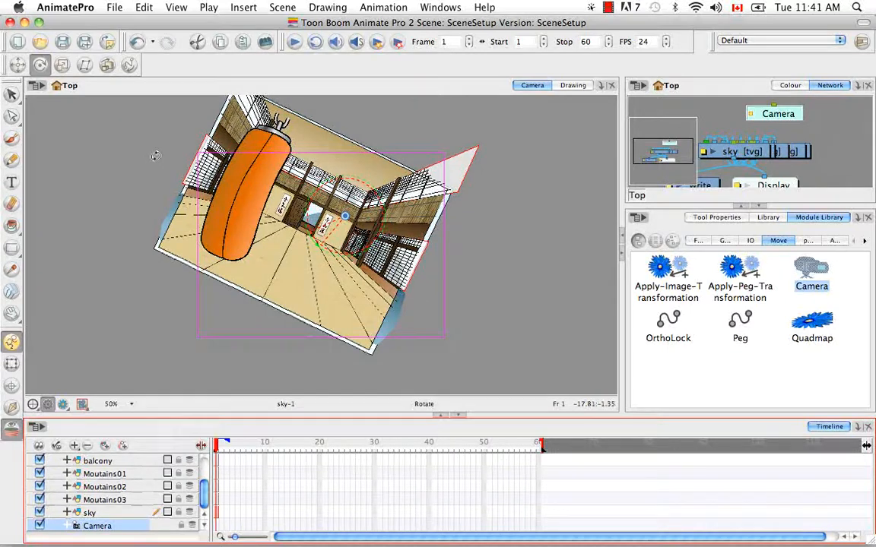
pyautogui.click(380, 8)
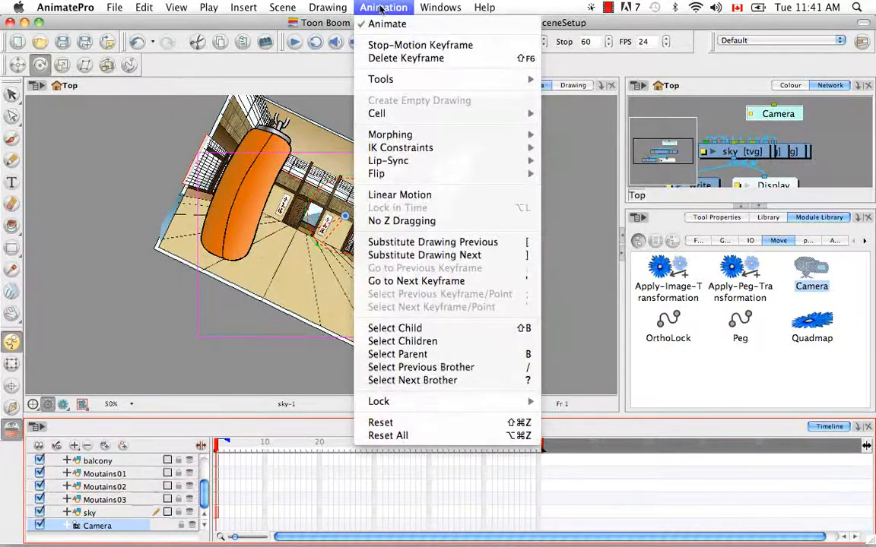
pyautogui.click(484, 427)
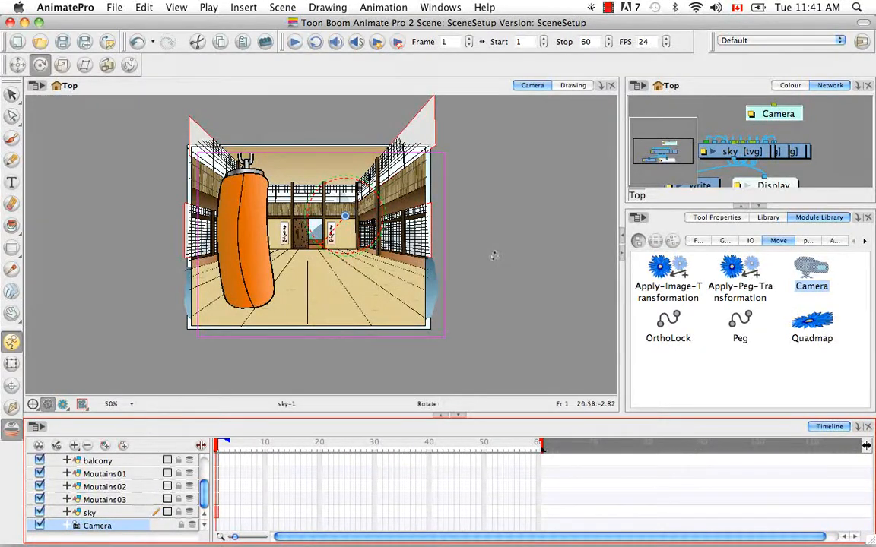
pyautogui.click(12, 365)
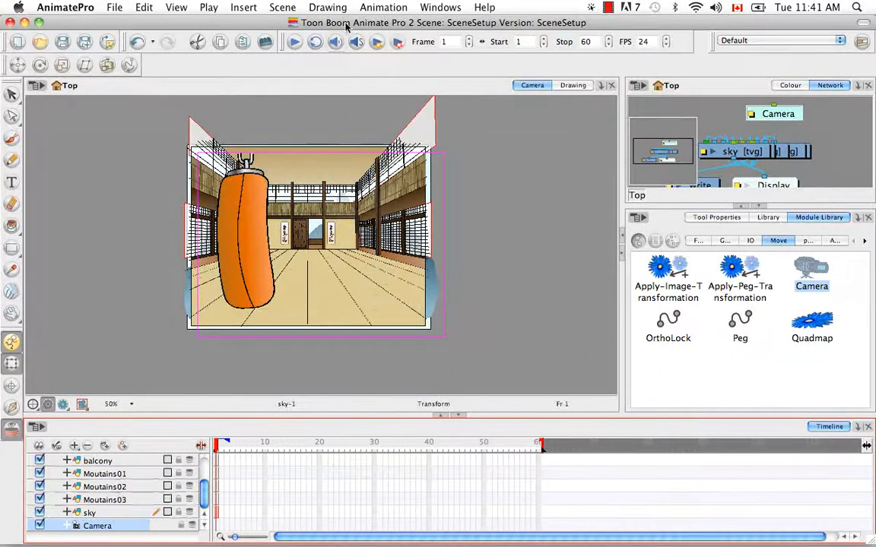
pyautogui.click(384, 7)
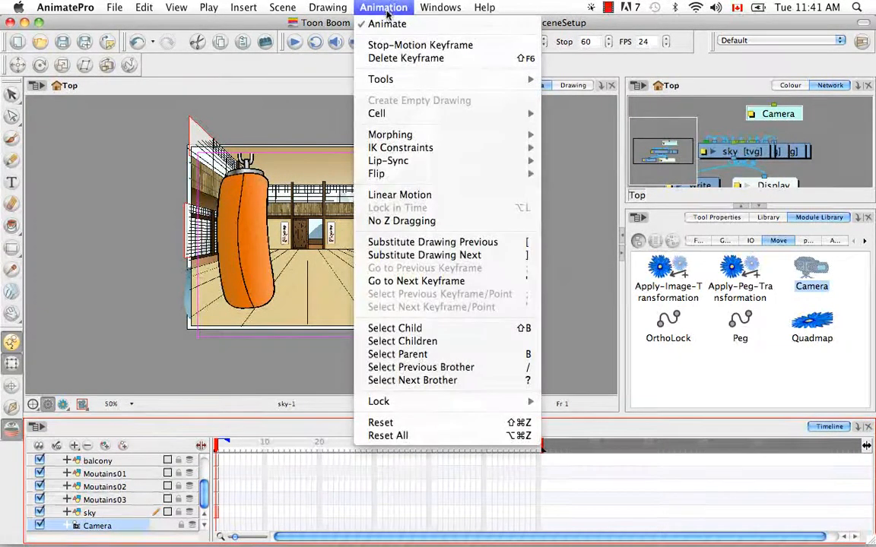
pyautogui.click(460, 430)
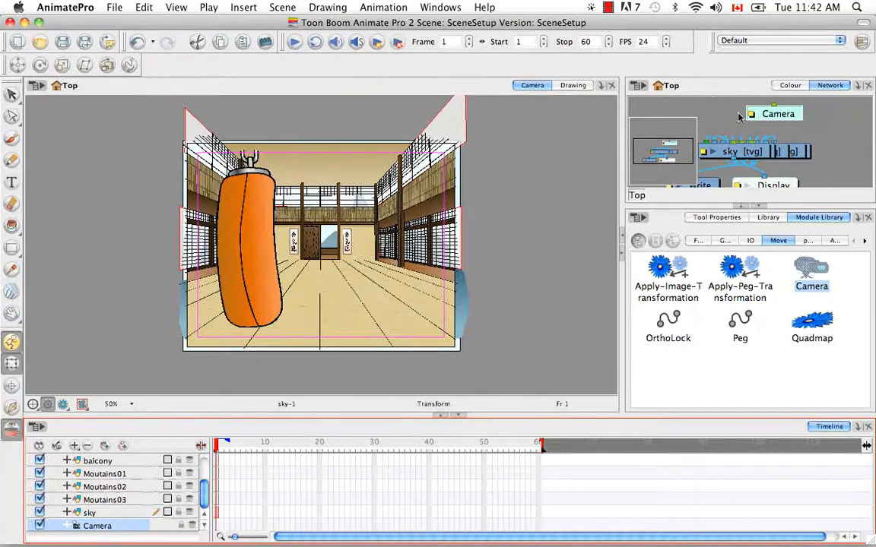
# Add a second Camera module to the network beside the first one and make Camera_1 the scene's active camera.
pyautogui.moveTo(811, 270); pyautogui.dragTo(833, 136)
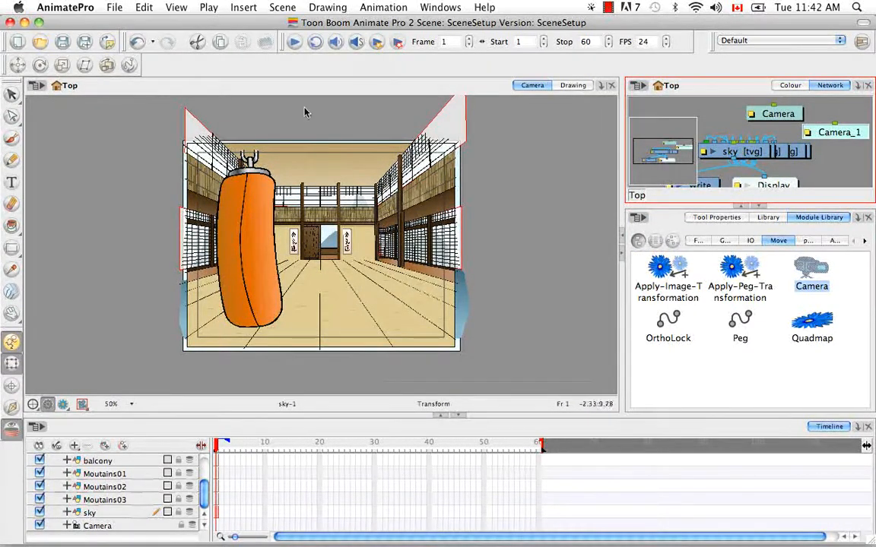
pyautogui.click(286, 8)
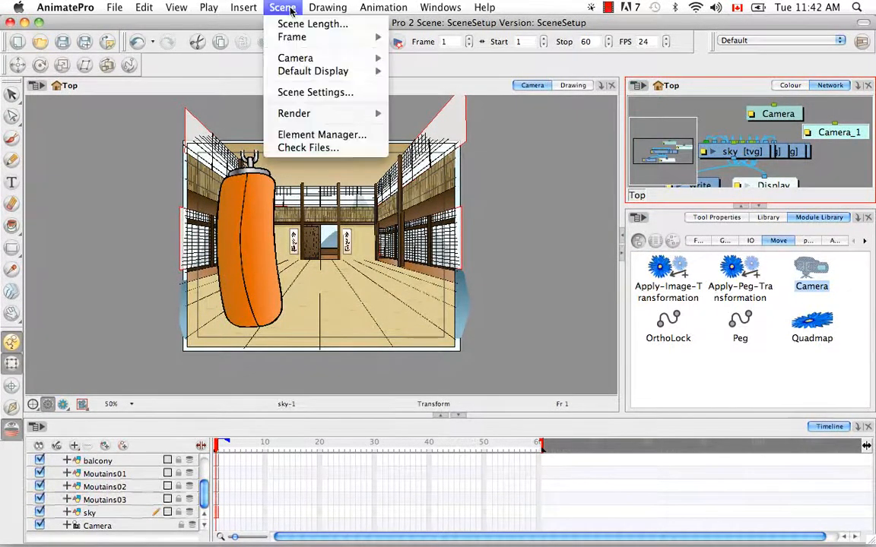
pyautogui.moveTo(329, 59)
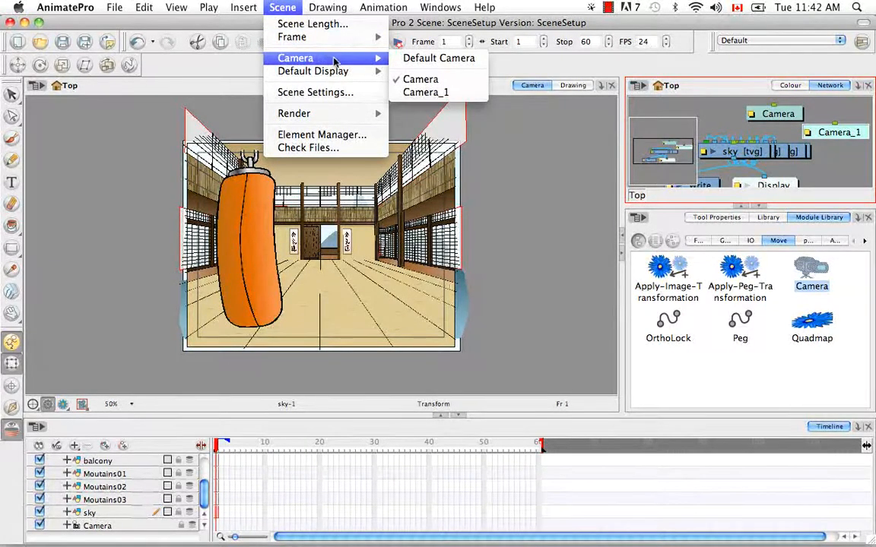
pyautogui.click(473, 92)
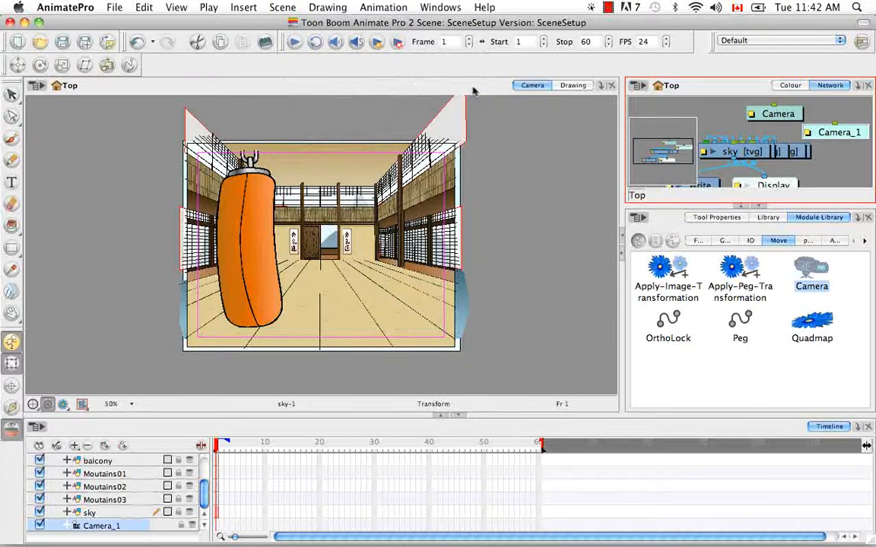